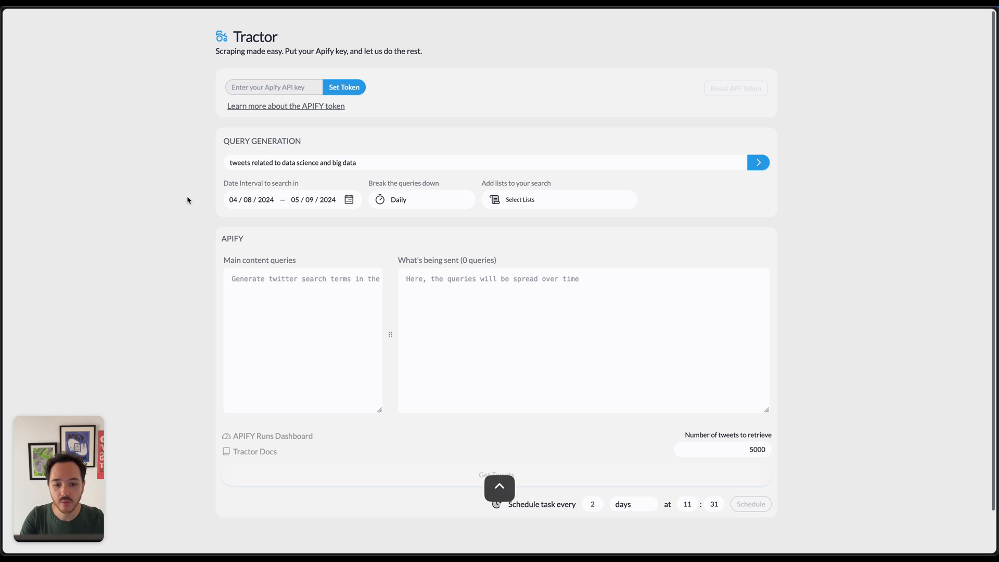
# Switch to the Apify API integration settings and create a personal API token described as "Tractor 2.0" without limited permissions
pyautogui.hotkey('ctrl', 'Tab')
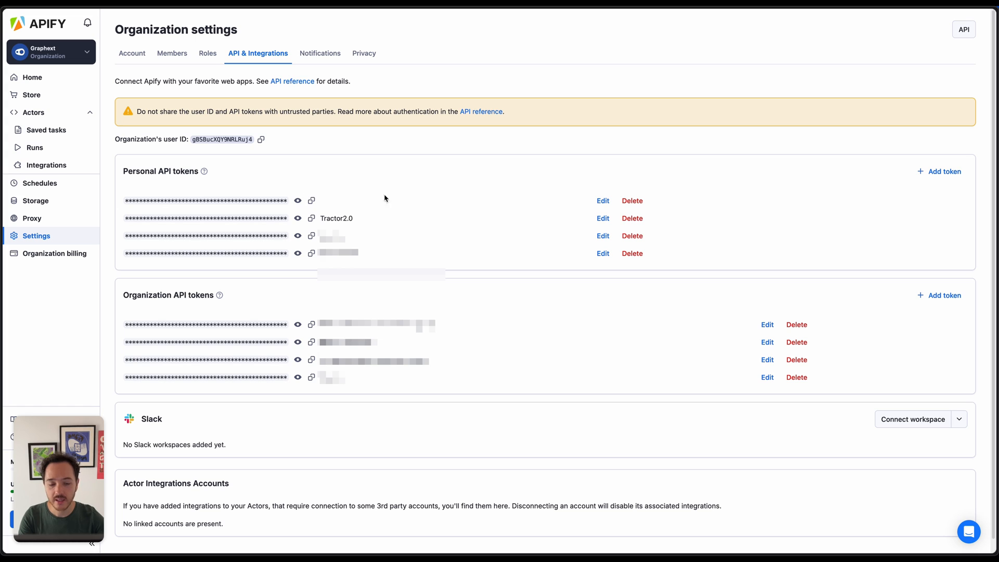
pyautogui.click(928, 177)
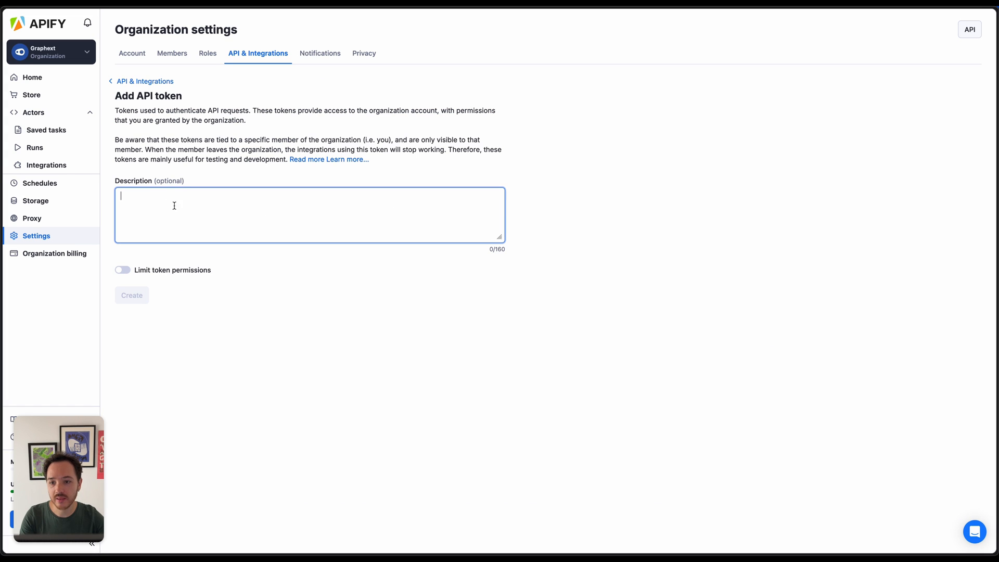
pyautogui.write('Tract')
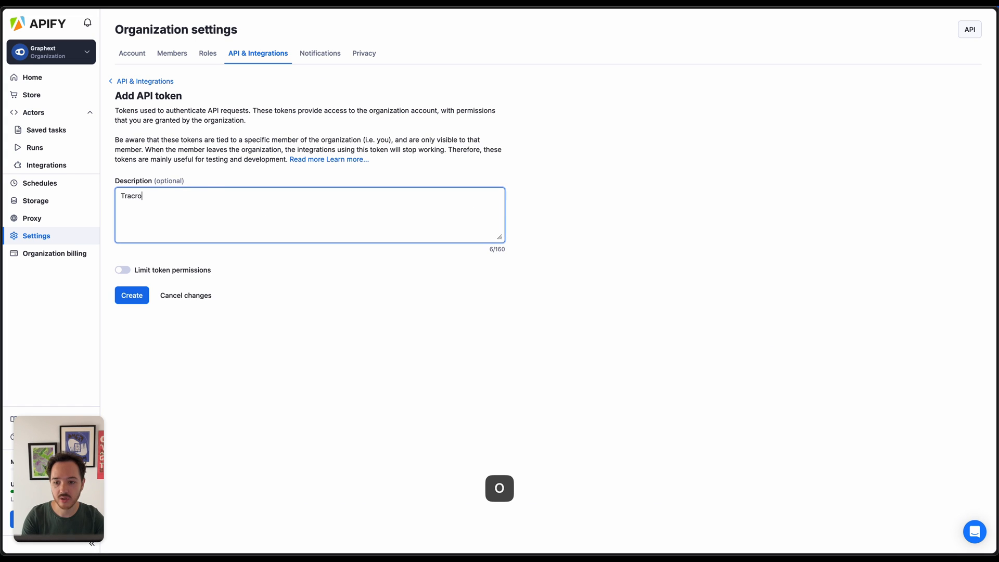
pyautogui.write('or 2.0')
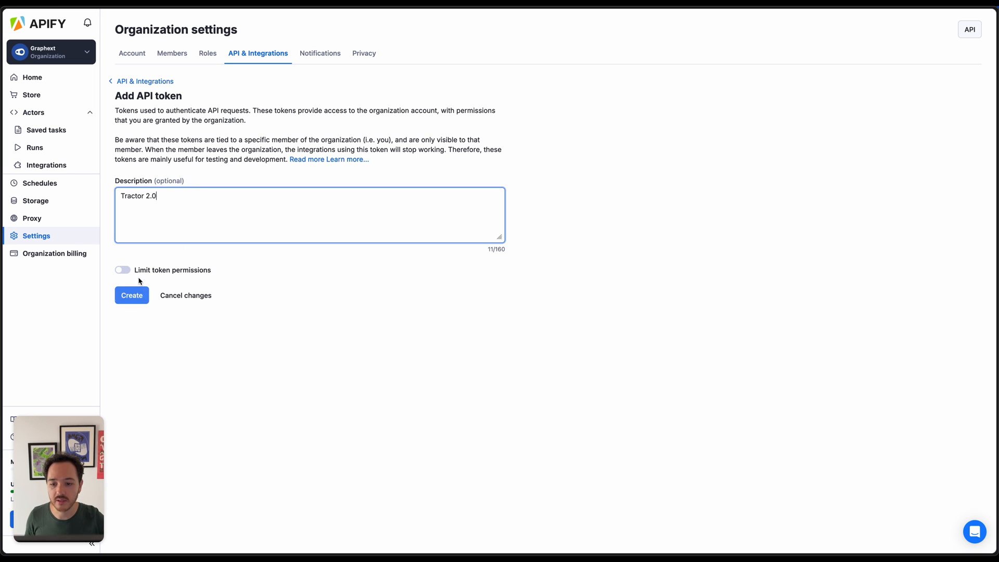
pyautogui.click(124, 270)
pyautogui.click(123, 269)
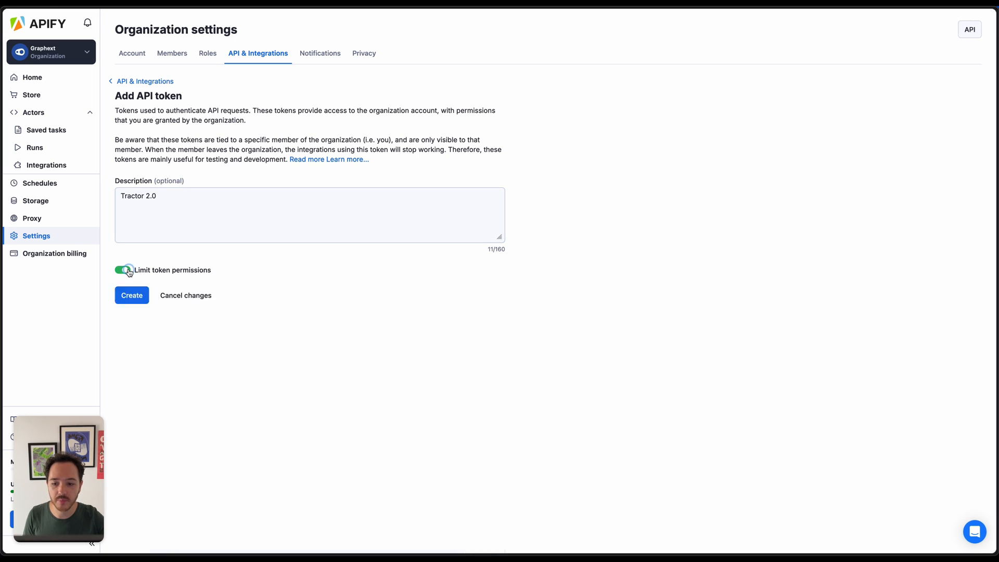
pyautogui.click(132, 298)
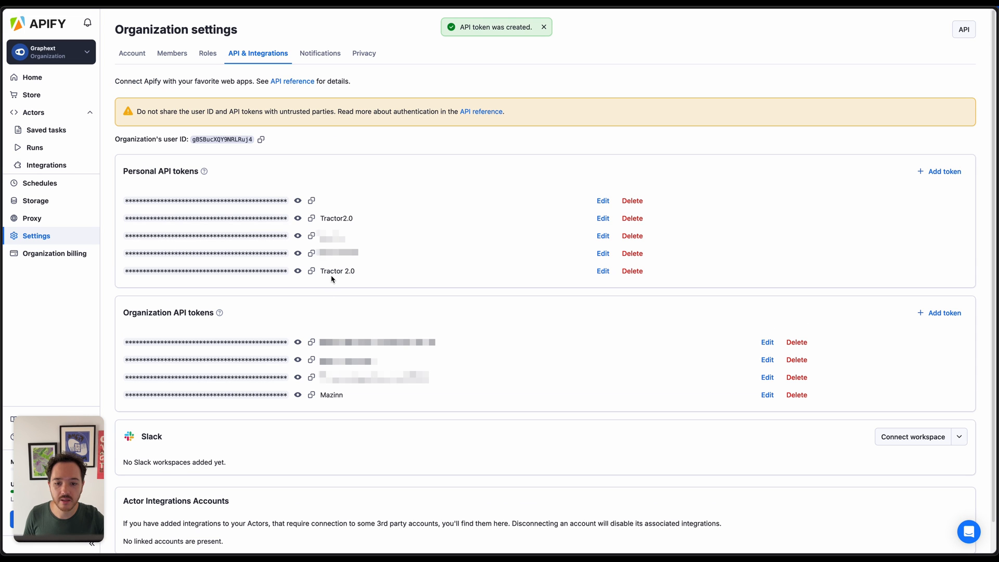
# Delete the newly added "Tractor 2.0" personal API token
pyautogui.click(632, 271)
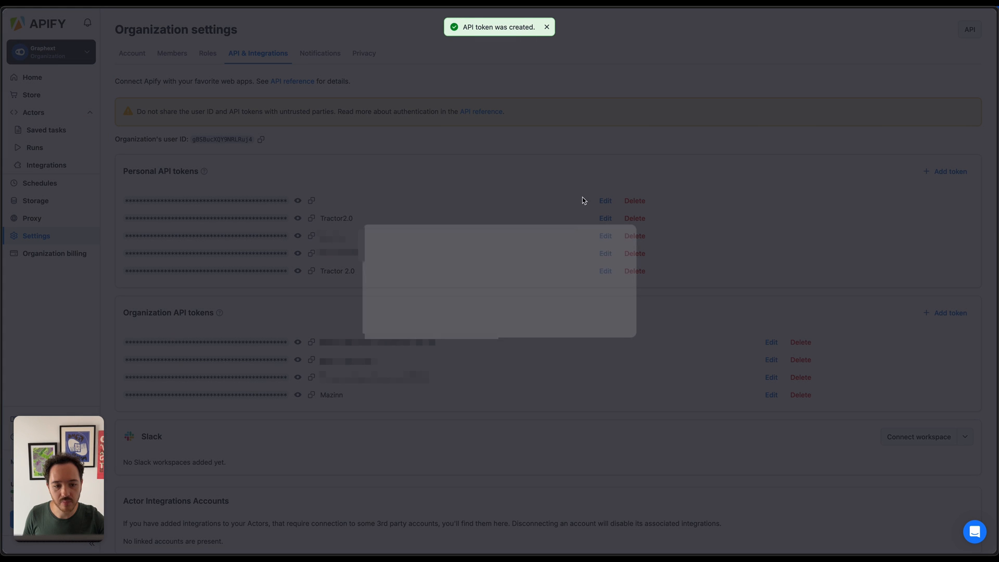
pyautogui.click(554, 325)
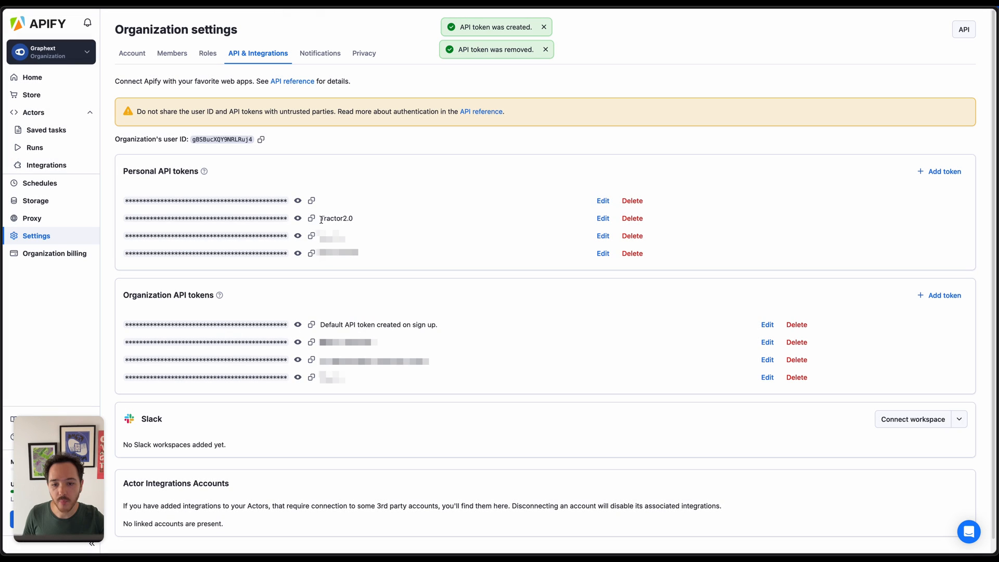
# Copy the existing "Tractor2.0" API token from Apify and set it as the Apify API key in Tractor
pyautogui.click(311, 217)
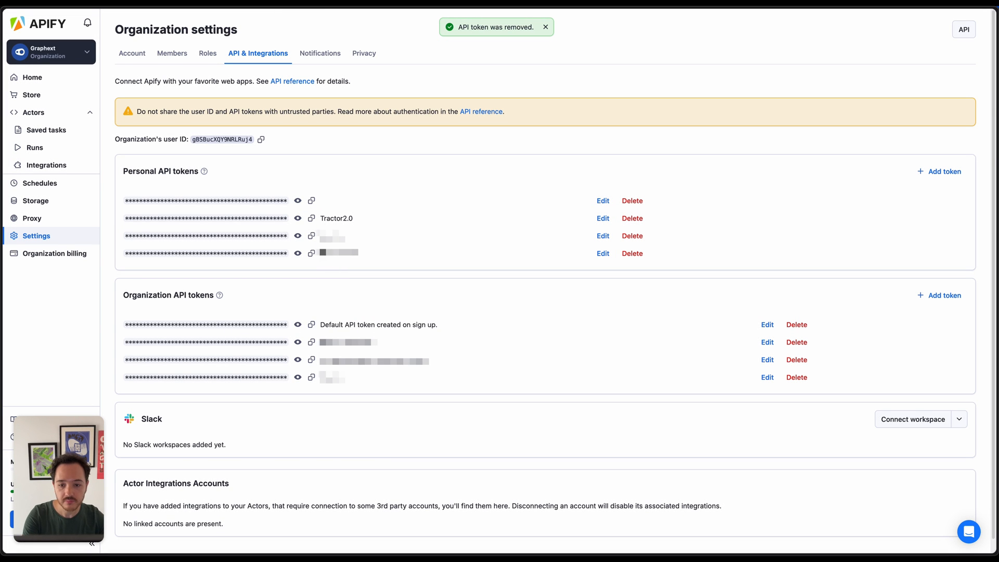
pyautogui.hotkey('ctrl', 'Tab')
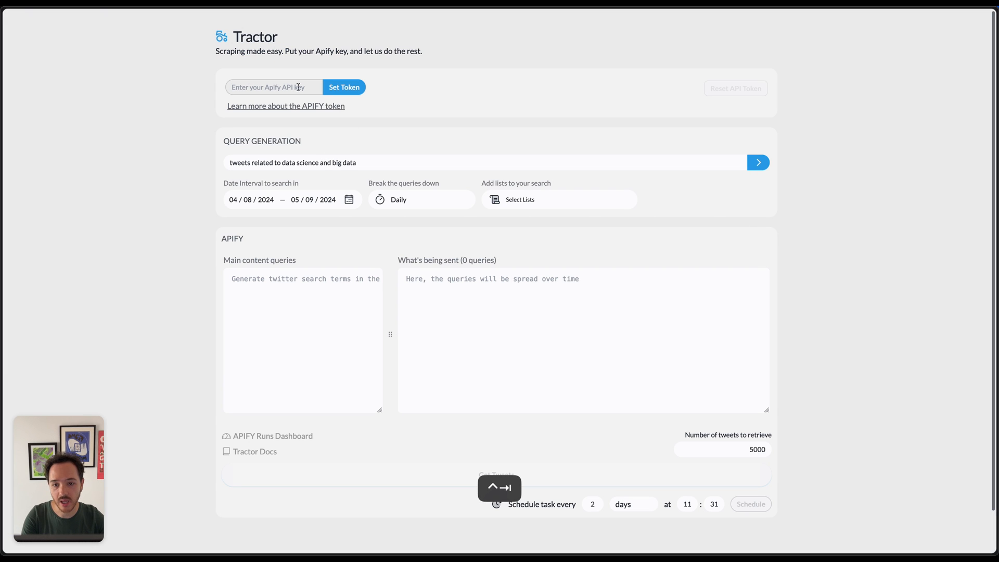
pyautogui.click(255, 87)
pyautogui.press('super+v')
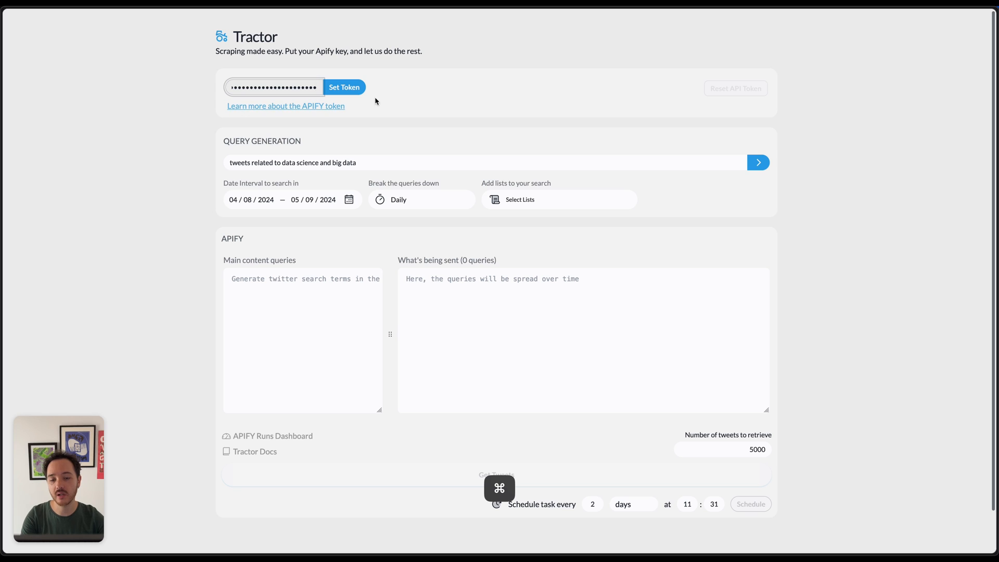
pyautogui.click(346, 88)
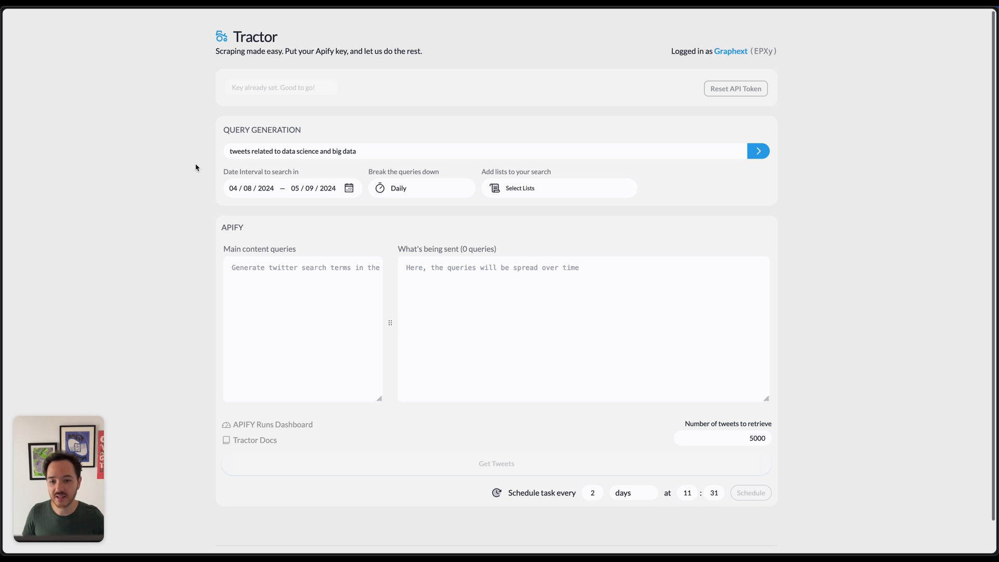
# Generate the Twitter search queries from the prompt "tweets related to data science and big data"
pyautogui.moveTo(263, 152); pyautogui.dragTo(306, 148)
pyautogui.click(305, 150)
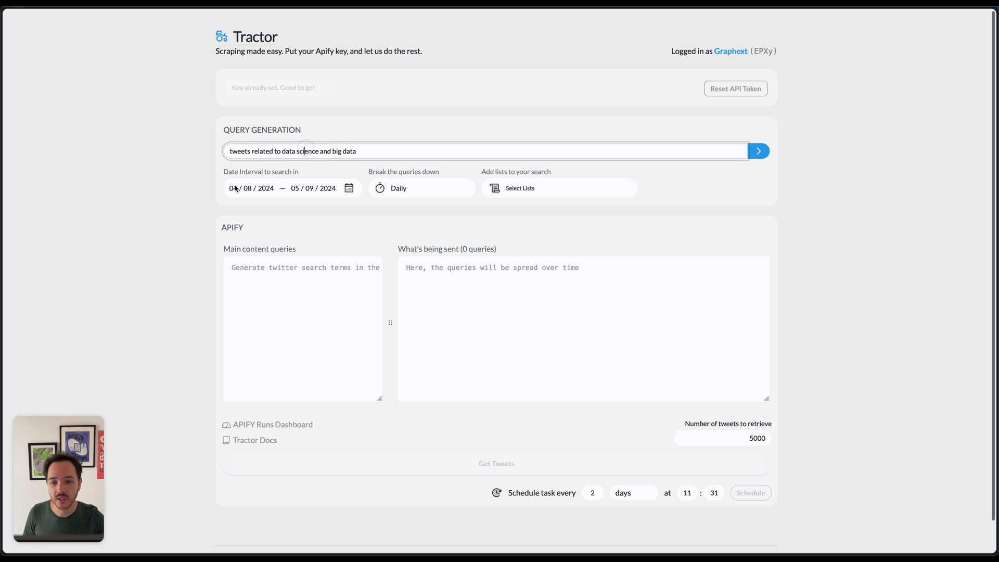
pyautogui.click(203, 184)
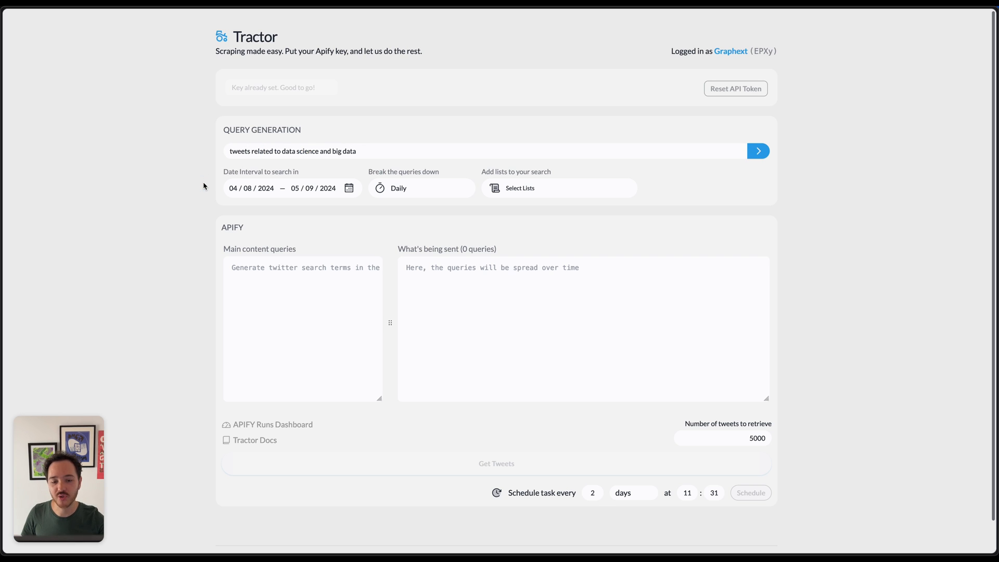
pyautogui.click(757, 151)
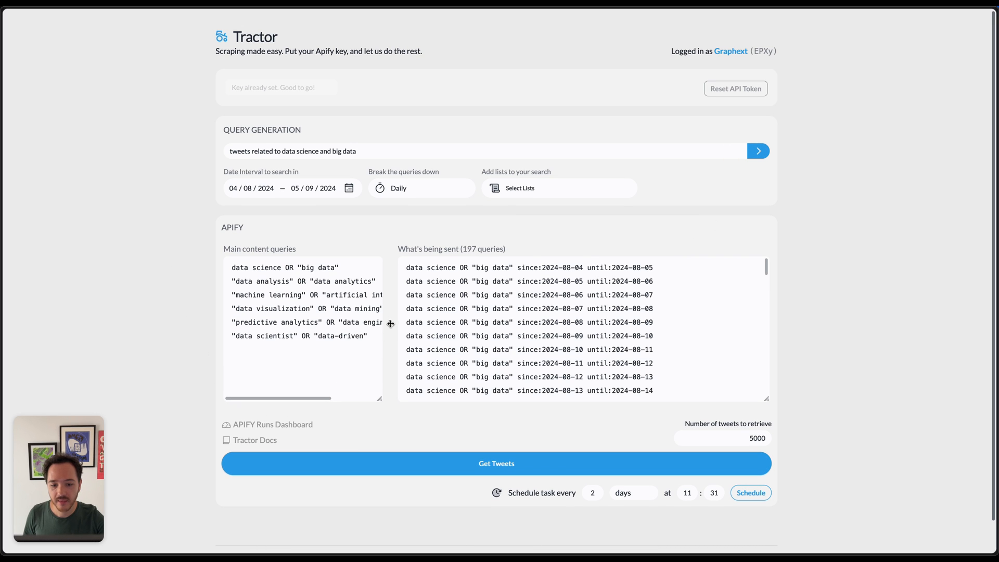
# Adjust the width of the query areas and compare the main content queries with the date-split queries being sent
pyautogui.moveTo(391, 323); pyautogui.dragTo(460, 322)
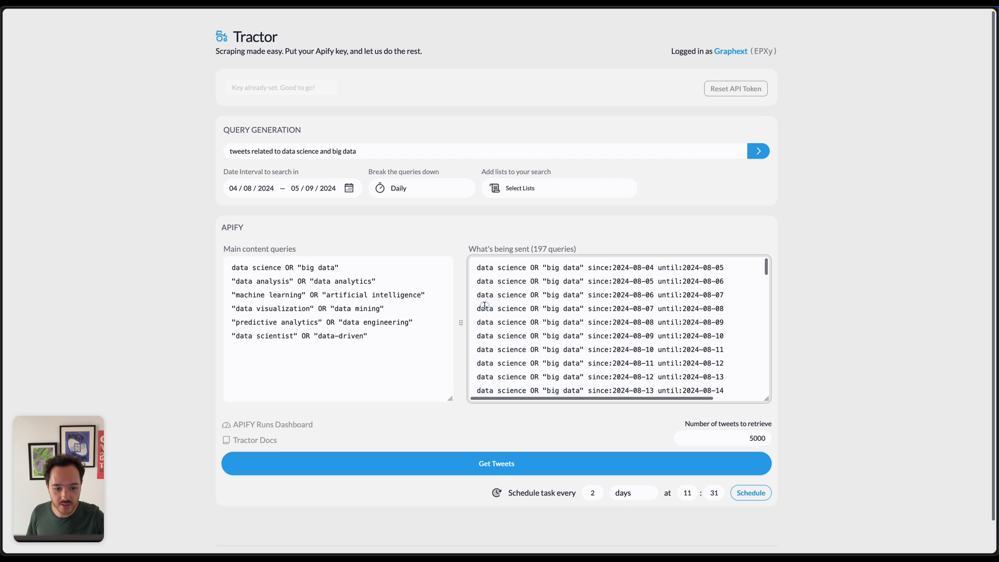
pyautogui.moveTo(485, 309); pyautogui.dragTo(592, 308)
pyautogui.click(319, 296)
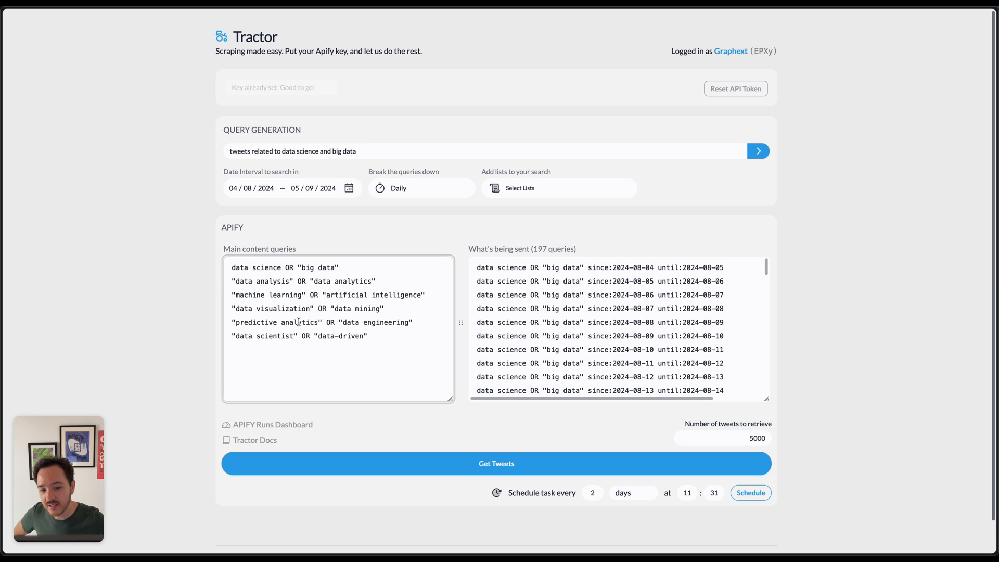
pyautogui.click(299, 315)
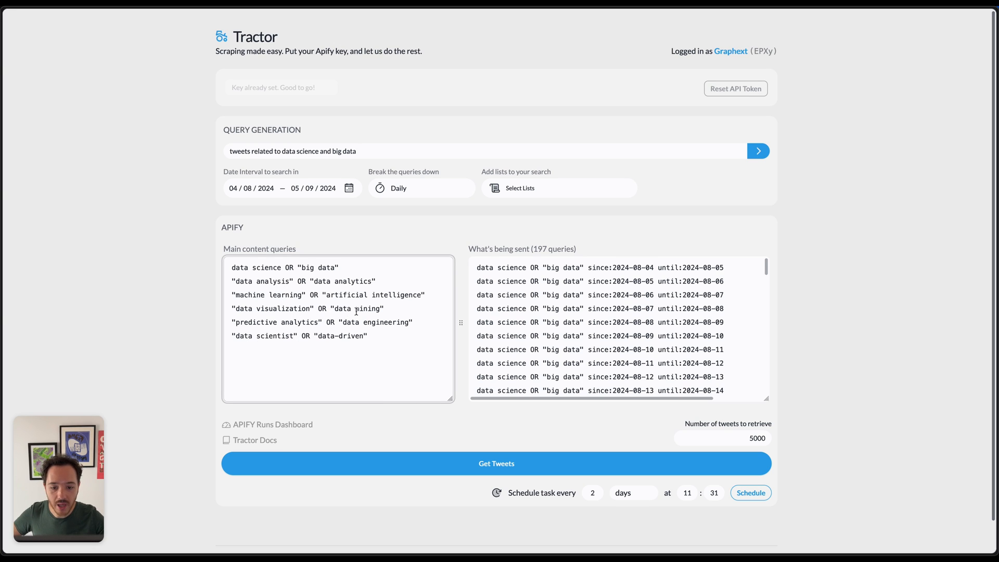
pyautogui.click(377, 311)
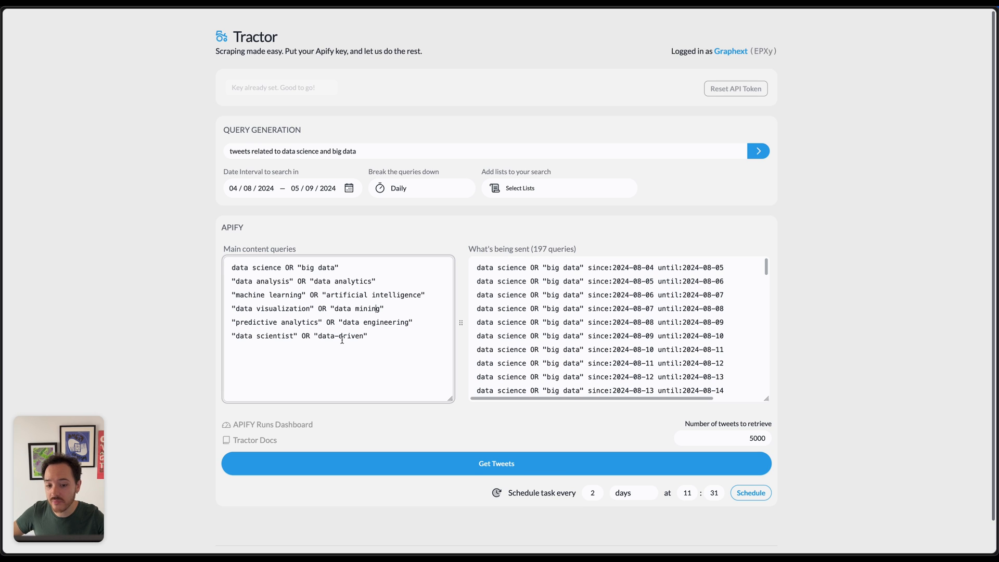
pyautogui.moveTo(275, 337); pyautogui.dragTo(243, 336)
pyautogui.click(245, 336)
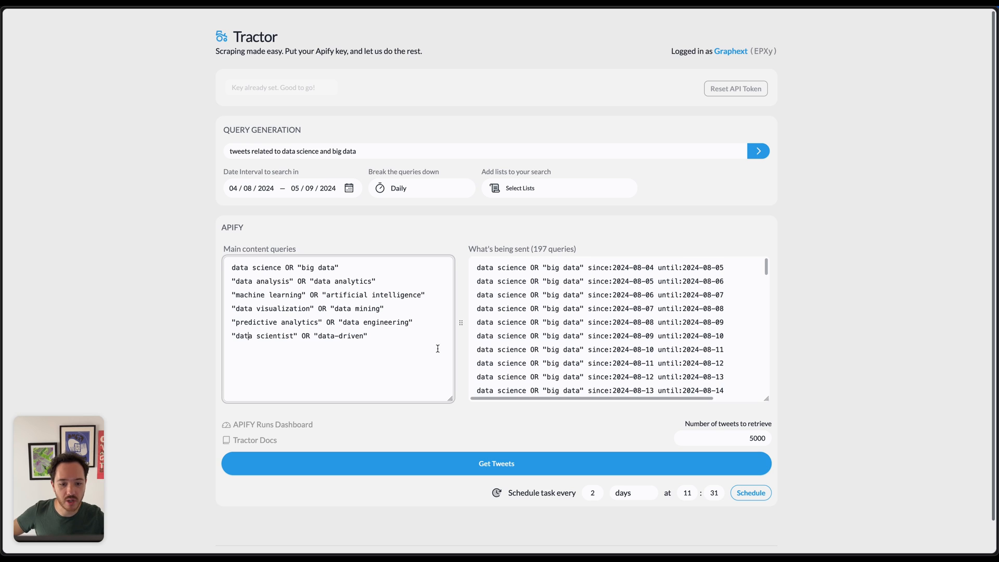
pyautogui.moveTo(460, 323); pyautogui.dragTo(407, 332)
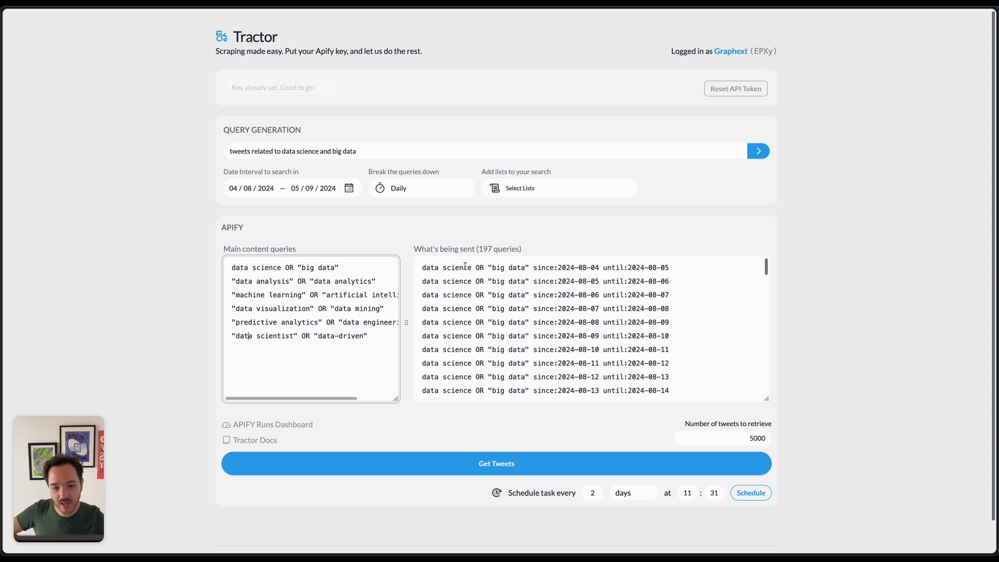
pyautogui.click(428, 249)
pyautogui.click(473, 286)
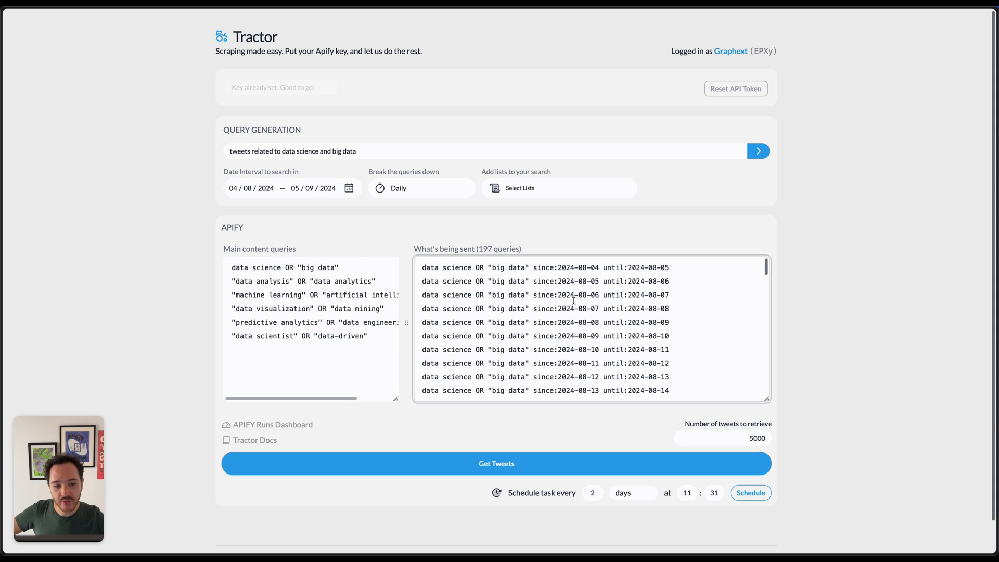
pyautogui.moveTo(265, 268); pyautogui.dragTo(306, 268)
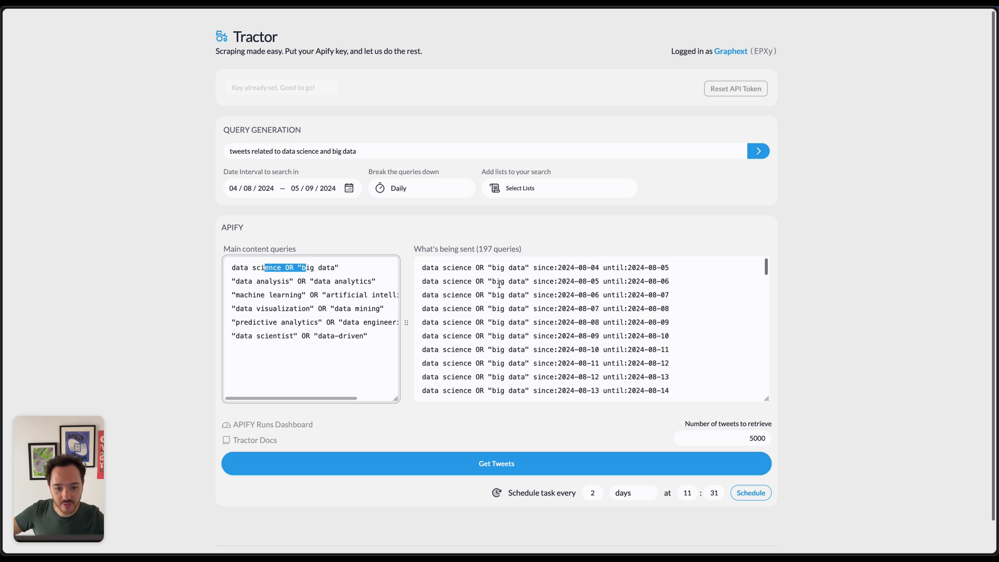
pyautogui.click(589, 296)
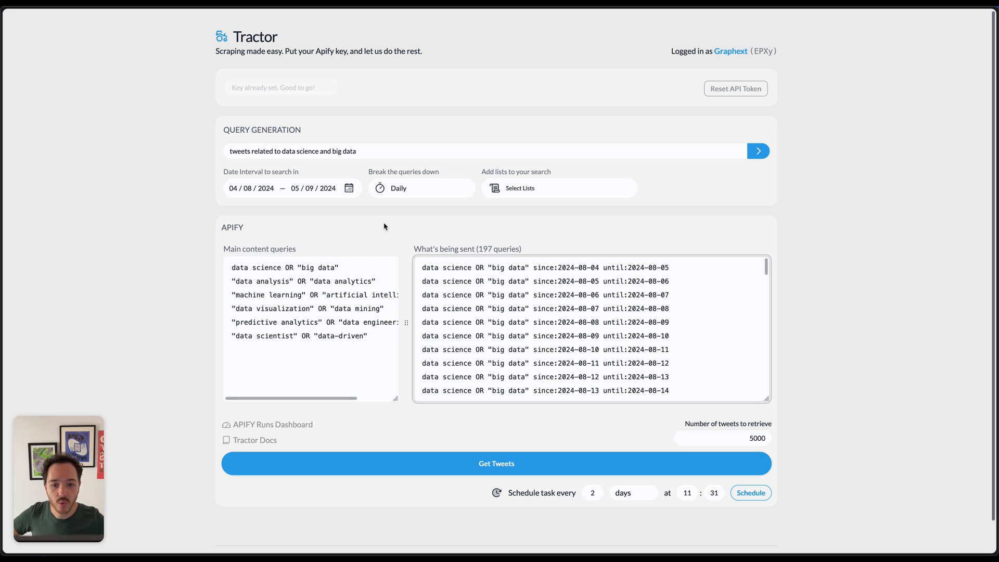
# Set the search date interval to the Last Month preset, 05/08/2024 to 05/09/2024
pyautogui.click(348, 189)
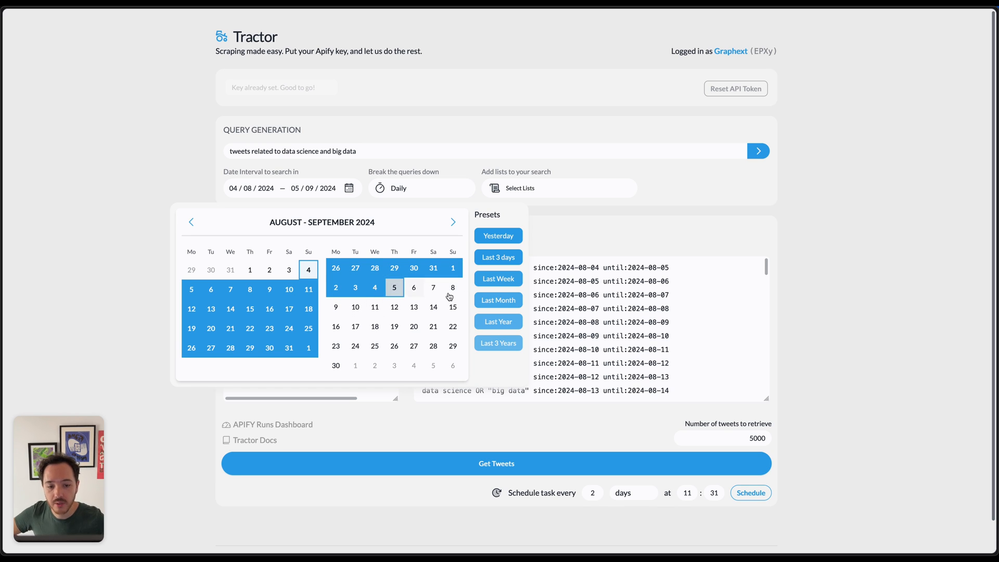
pyautogui.click(495, 279)
pyautogui.click(489, 301)
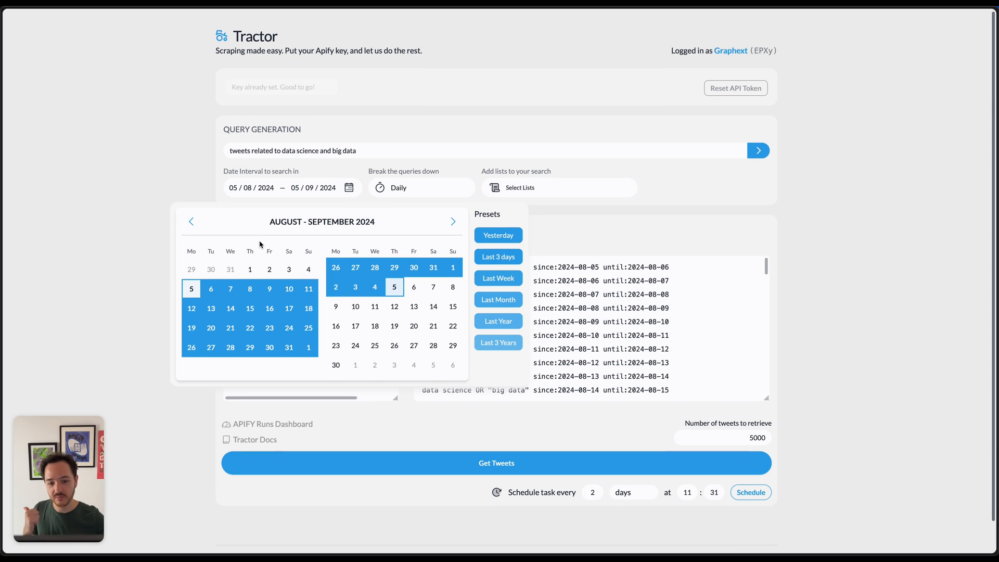
pyautogui.click(130, 197)
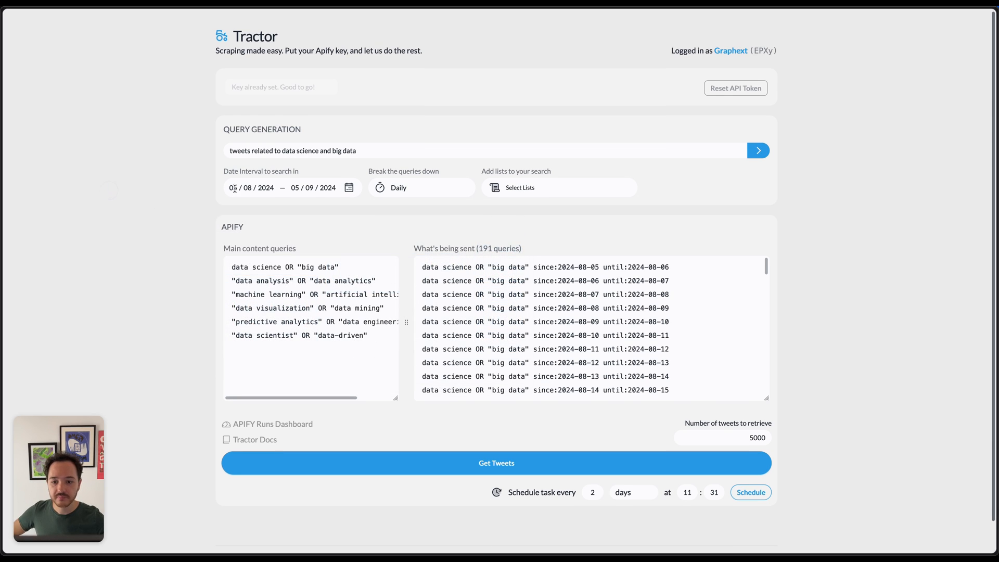
# Try 2023 as the start year of the date interval, then set it back to 2024
pyautogui.click(263, 188)
pyautogui.write('2023')
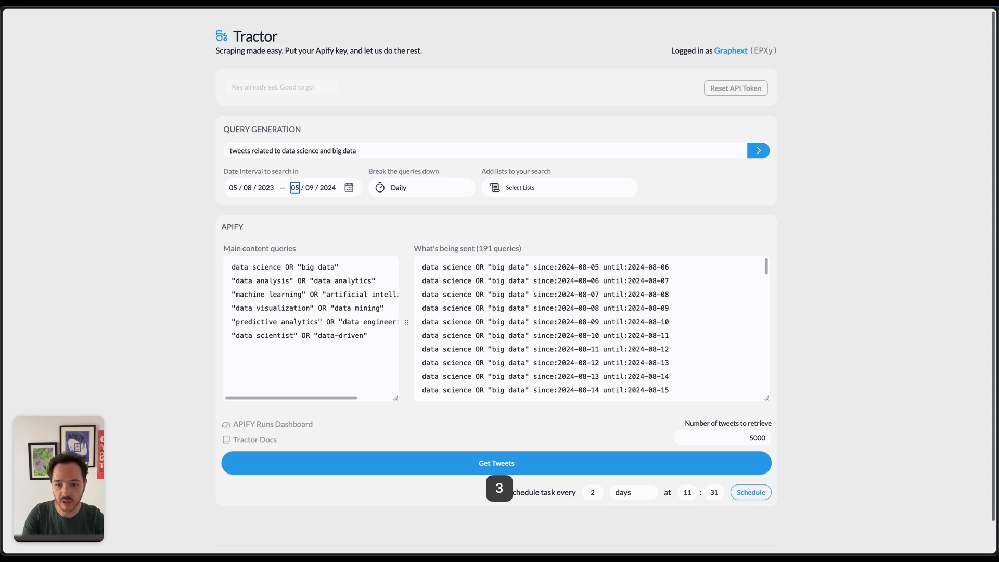
pyautogui.click(266, 188)
pyautogui.write('2024')
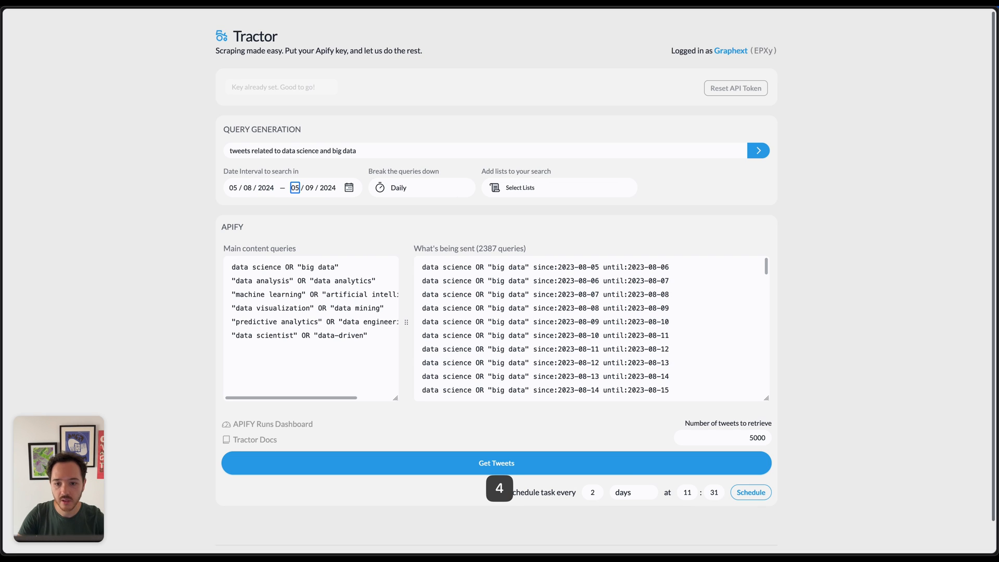
# Review the intervals for breaking the queries down and keep Daily
pyautogui.click(403, 190)
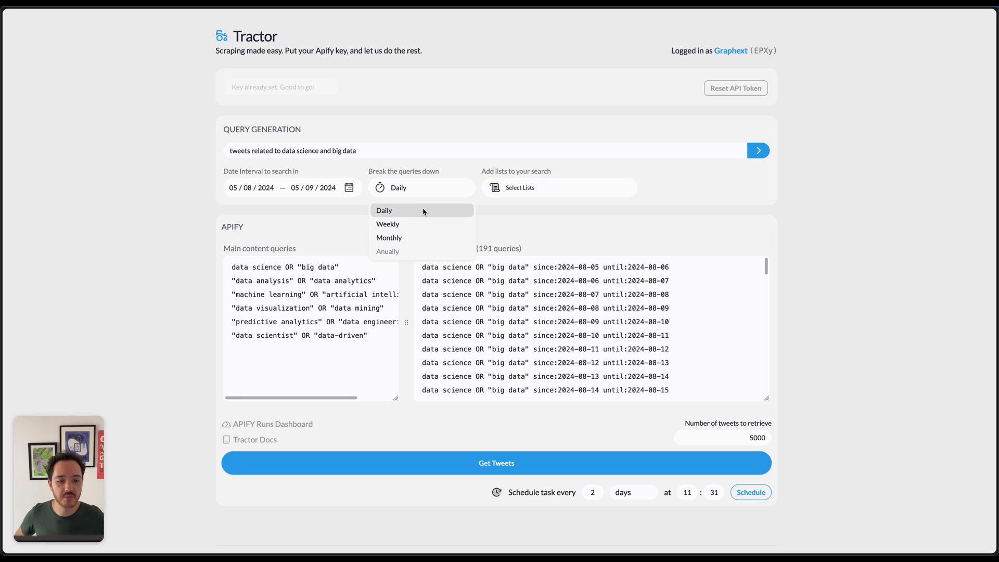
pyautogui.click(462, 209)
# Add the Spanish National News list to the search, then remove it again
pyautogui.click(549, 182)
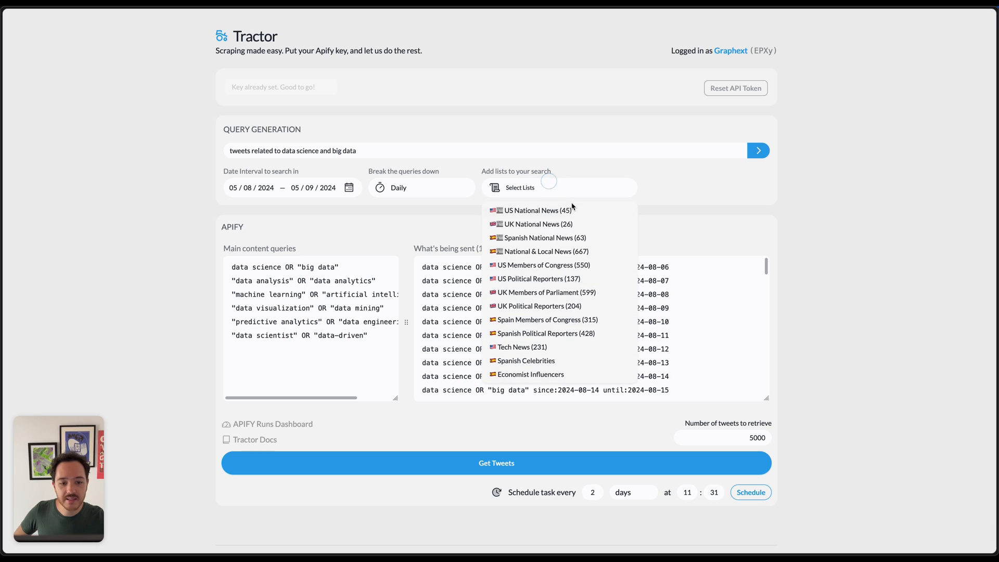
pyautogui.click(550, 239)
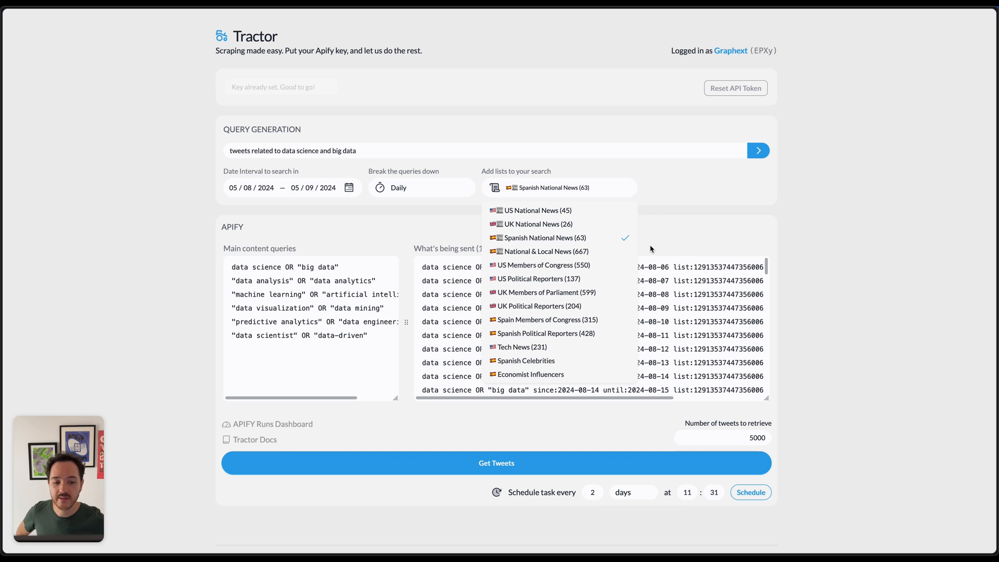
pyautogui.click(605, 242)
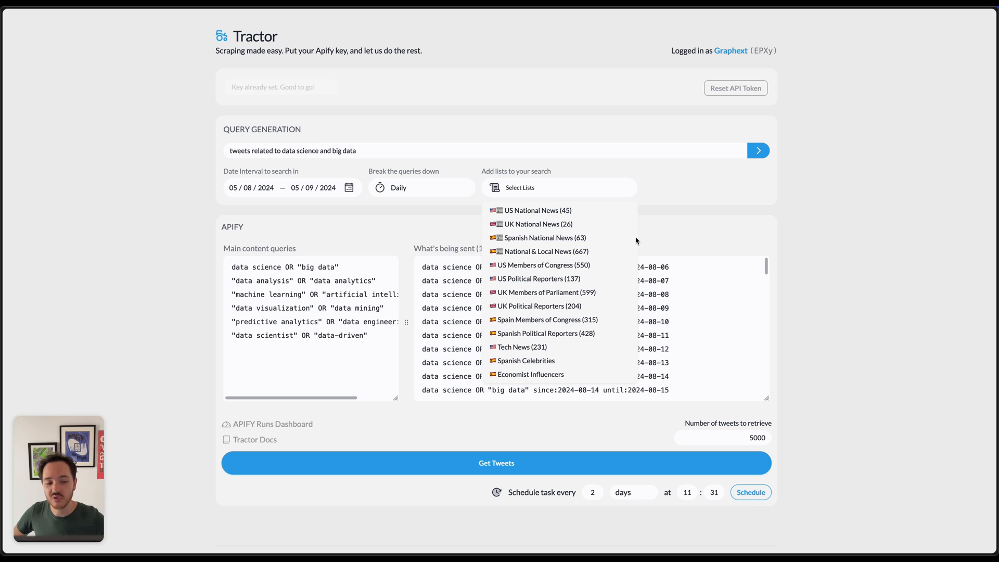
pyautogui.click(718, 243)
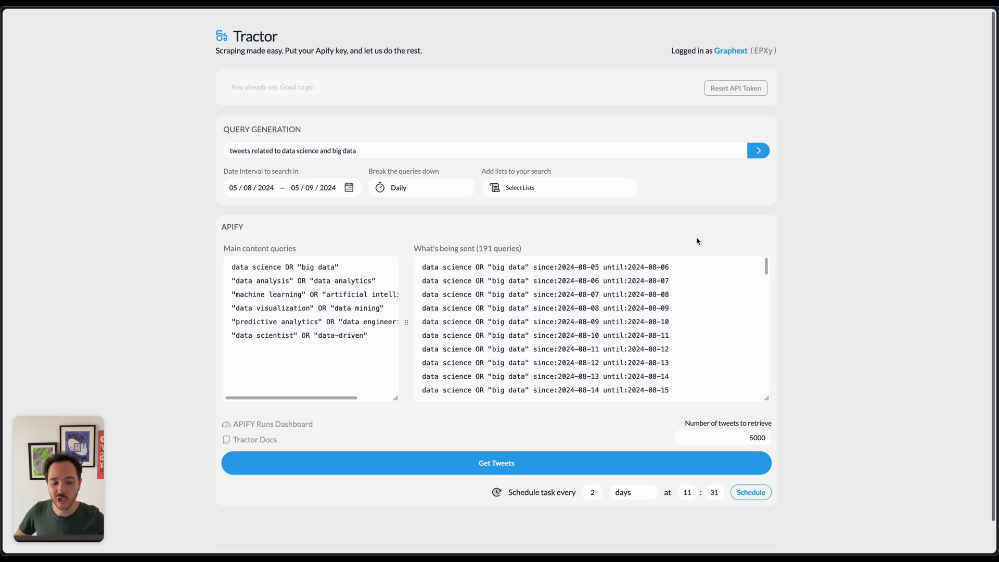
# Look through the full list of daily date-split queries being sent to Apify
pyautogui.scroll(-15, 695, 317)
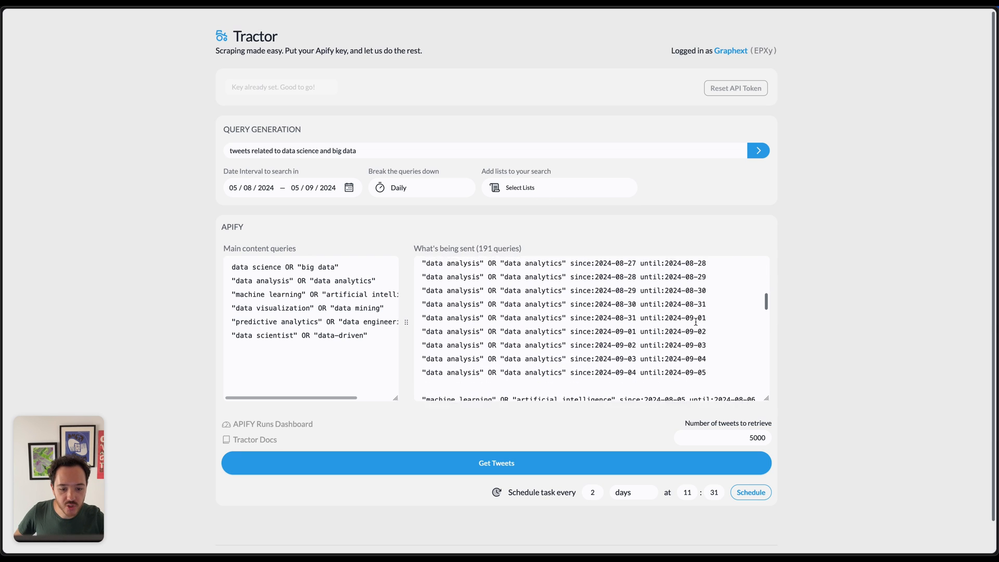
pyautogui.scroll(-20, 695, 321)
pyautogui.scroll(15, 641, 317)
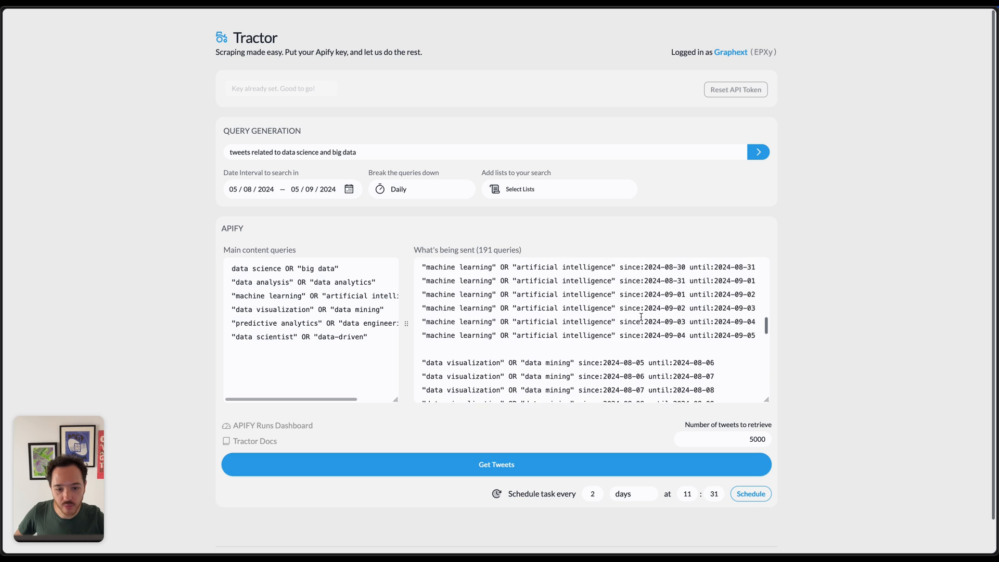
pyautogui.scroll(20, 641, 317)
pyautogui.scroll(-5, 479, 276)
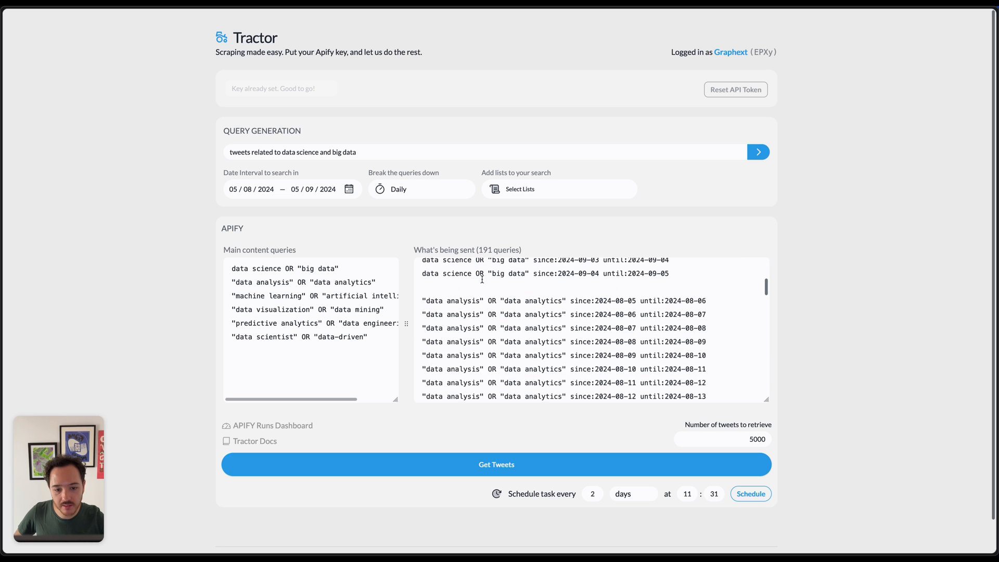
pyautogui.scroll(3, 482, 279)
pyautogui.scroll(-15, 535, 291)
pyautogui.scroll(20, 589, 306)
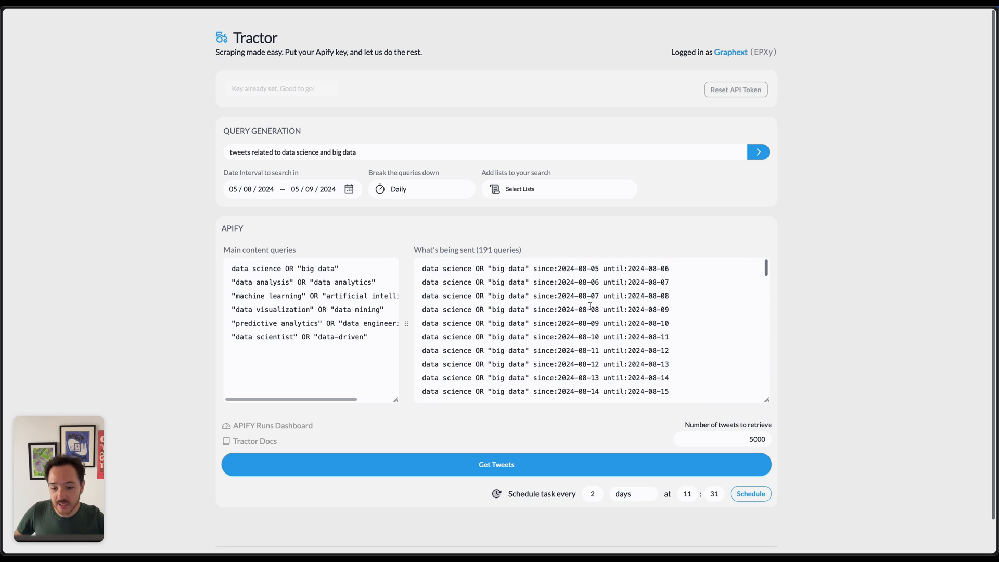
# Set the number of tweets to retrieve to 10000
pyautogui.doubleClick(764, 439)
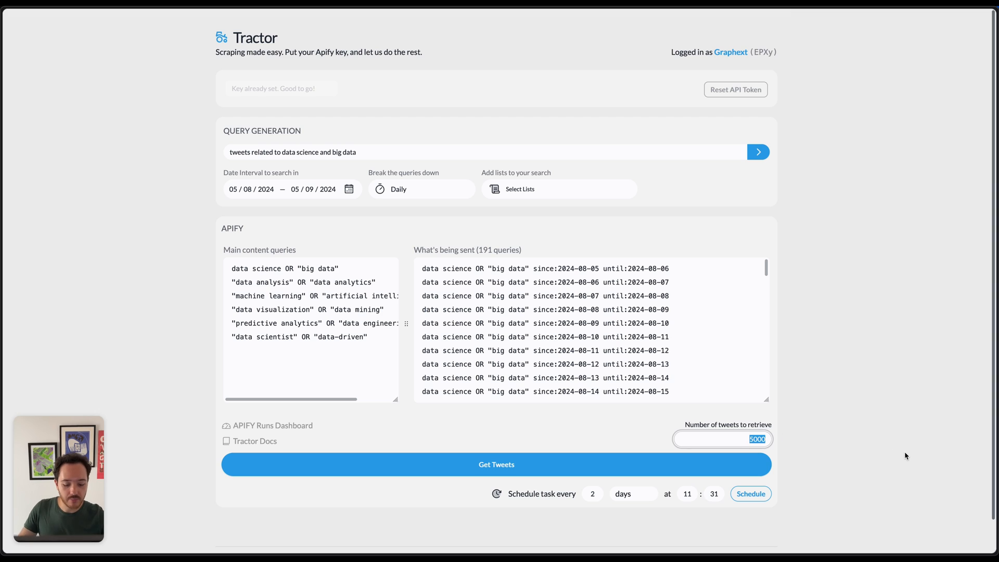
pyautogui.write('10')
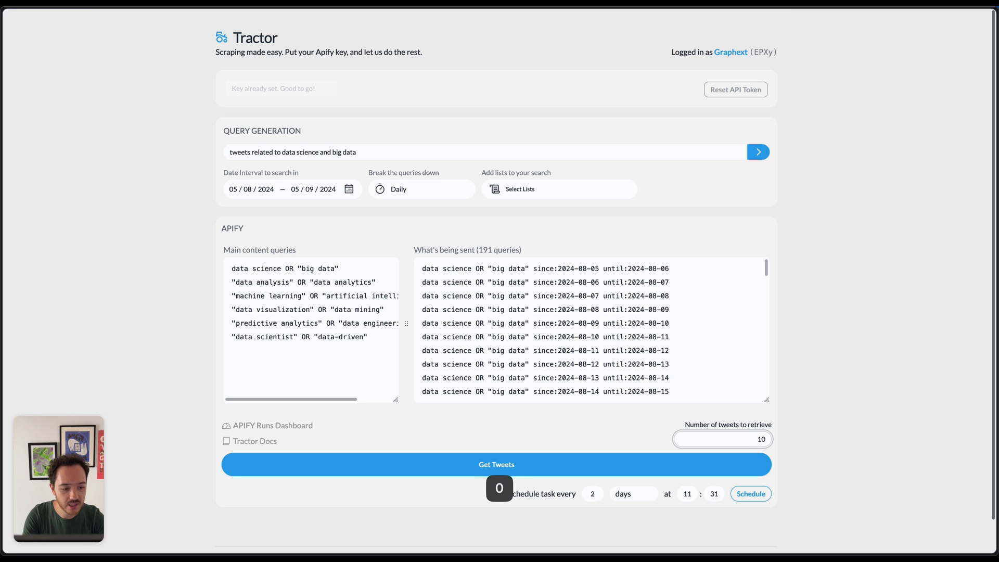
pyautogui.write('000')
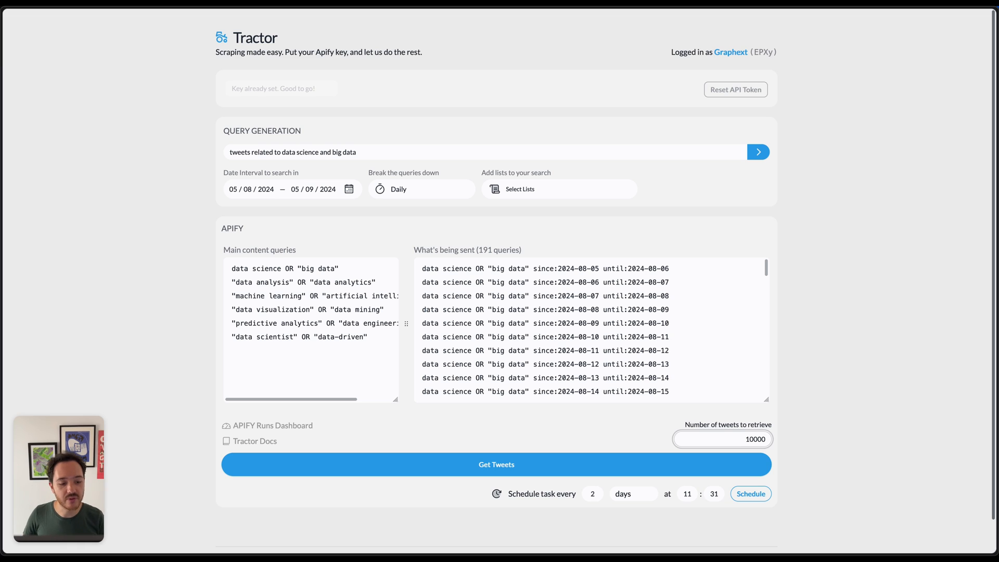
# Request the tweets, check the maximum cost of the operation and approve it to start the scrape
pyautogui.click(495, 459)
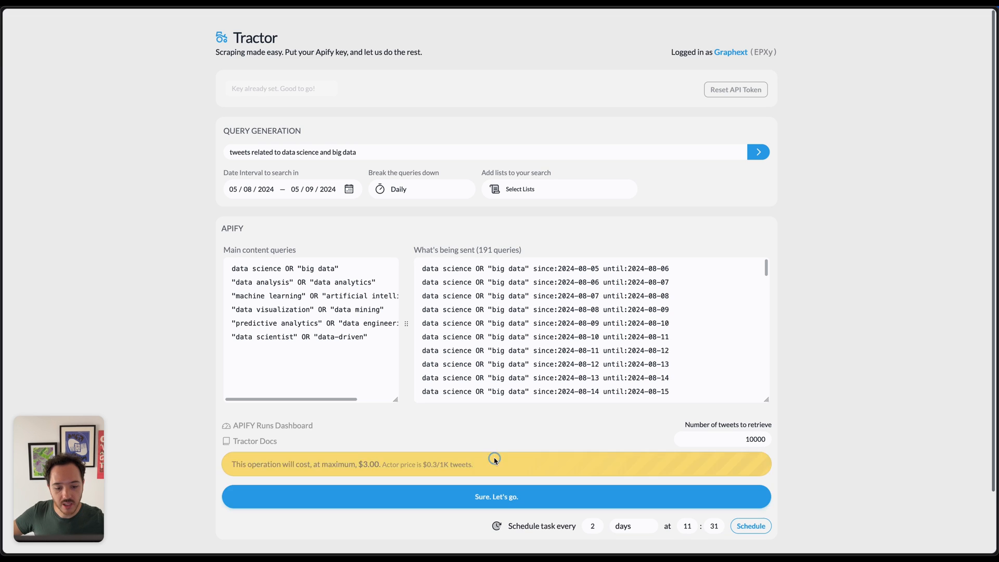
pyautogui.scroll(-1, 484, 443)
pyautogui.moveTo(358, 435); pyautogui.dragTo(496, 437)
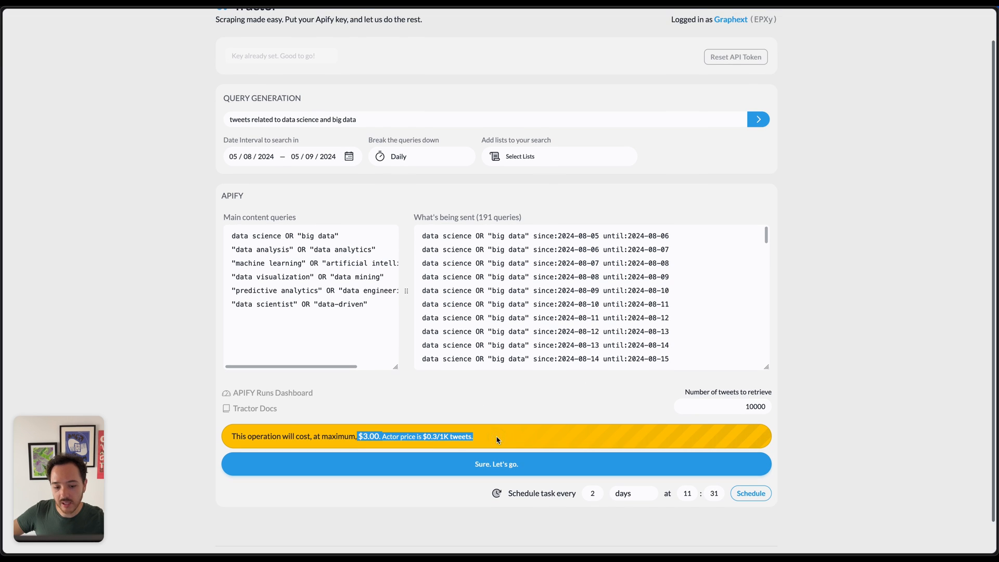
pyautogui.click(496, 437)
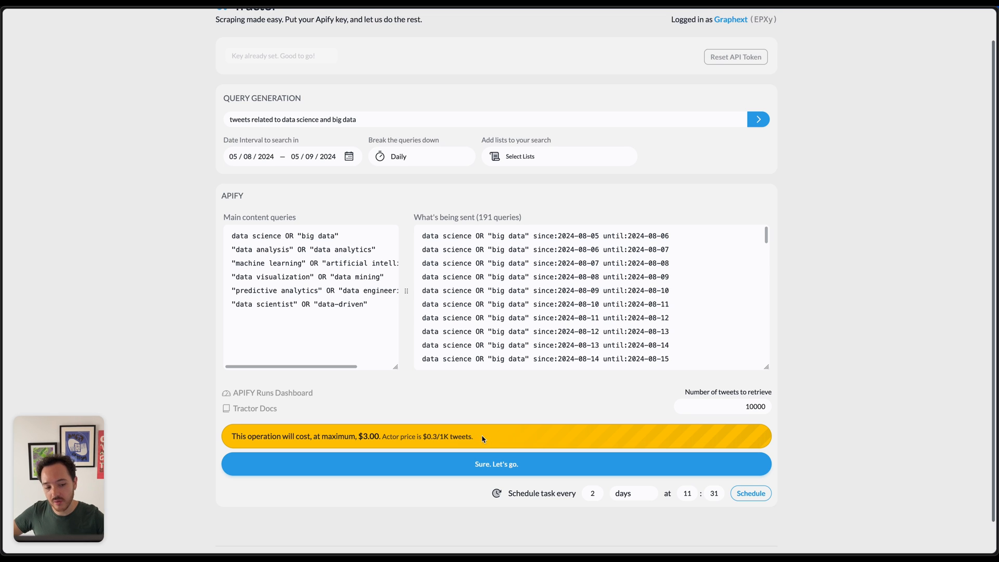
pyautogui.click(465, 463)
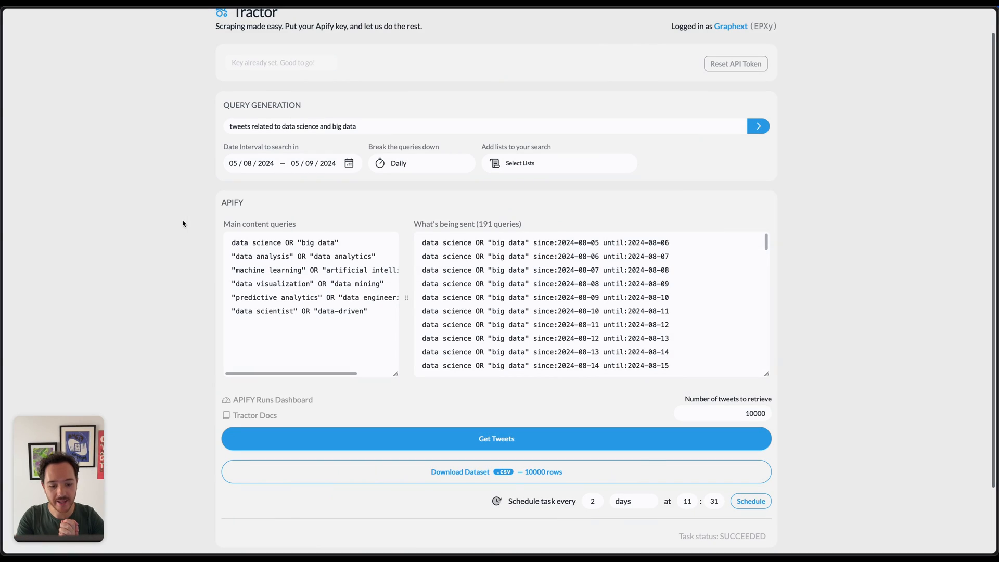
# Open the Apify runs dashboard to review the finished scraper run, and return to Tractor
pyautogui.keyDown('super'); pyautogui.click(270, 400); pyautogui.keyUp('super')
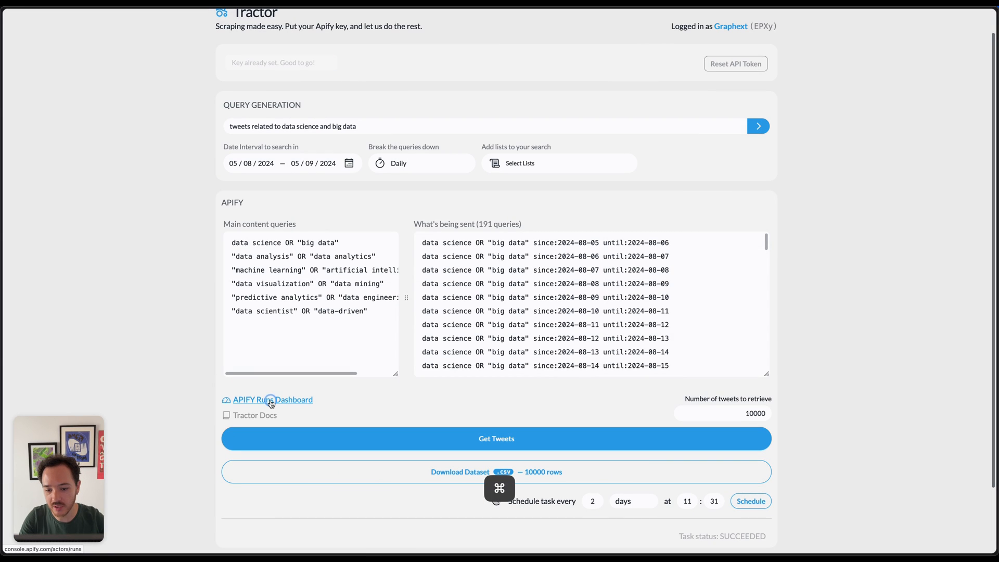
pyautogui.hotkey('ctrl', 'Tab')
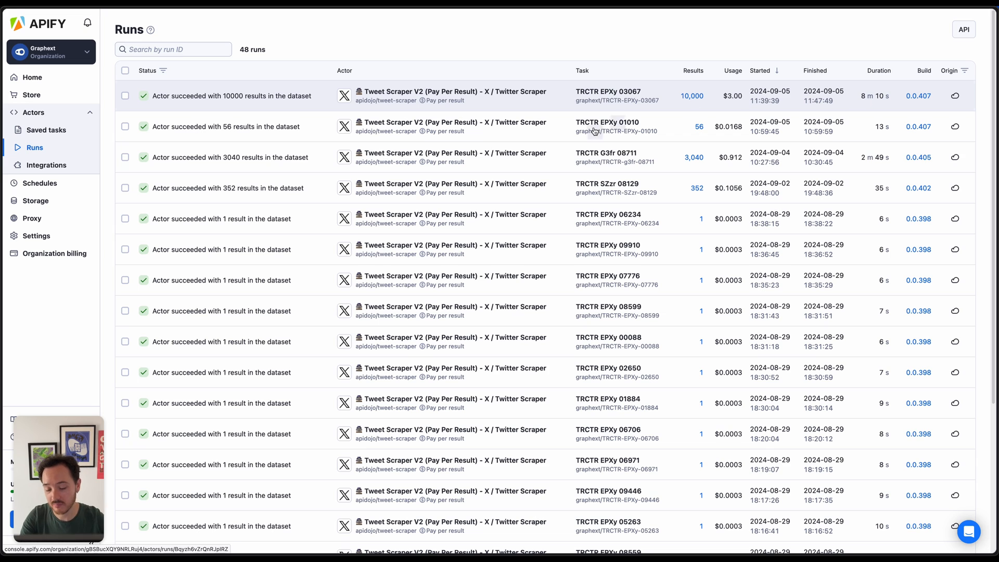
pyautogui.hotkey('ctrl', 'Tab')
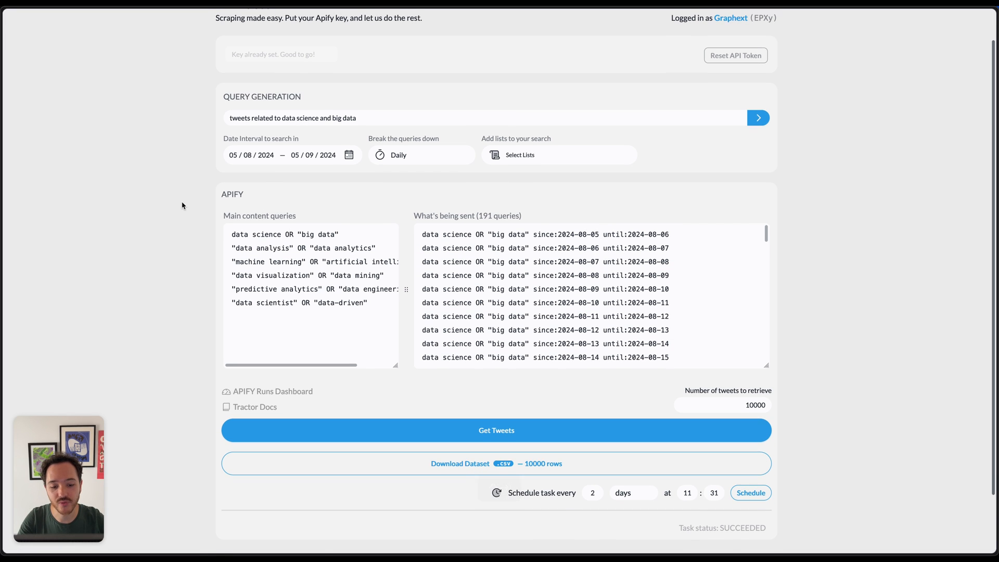
# Download the scraped tweets dataset as a CSV and save the file
pyautogui.scroll(-2, 182, 205)
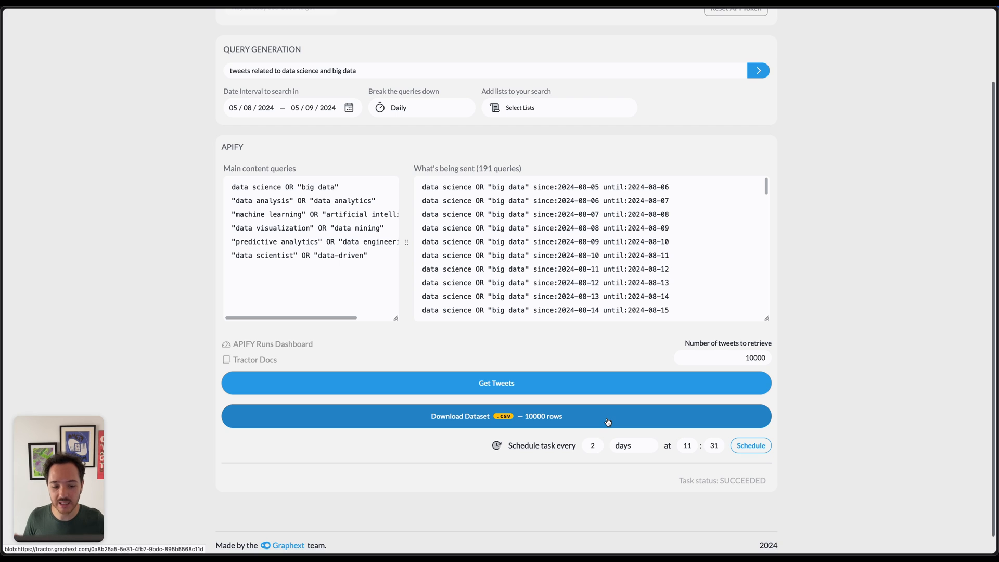
pyautogui.click(652, 417)
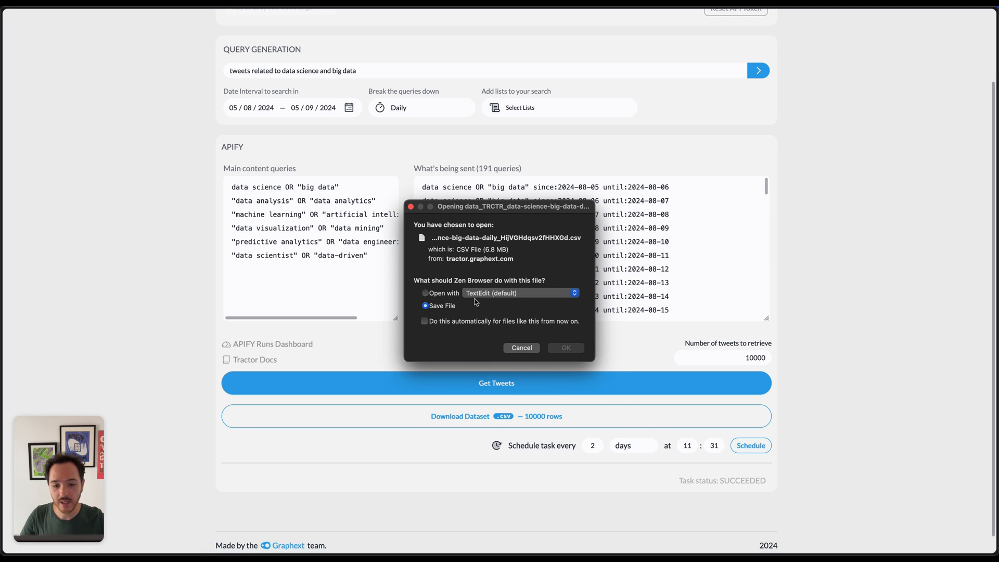
pyautogui.click(568, 349)
# Switch to Graphext, upload the downloaded data-science-big-data-daily CSV as a new project in Personal, and open it
pyautogui.hotkey('ctrl', 'Tab')
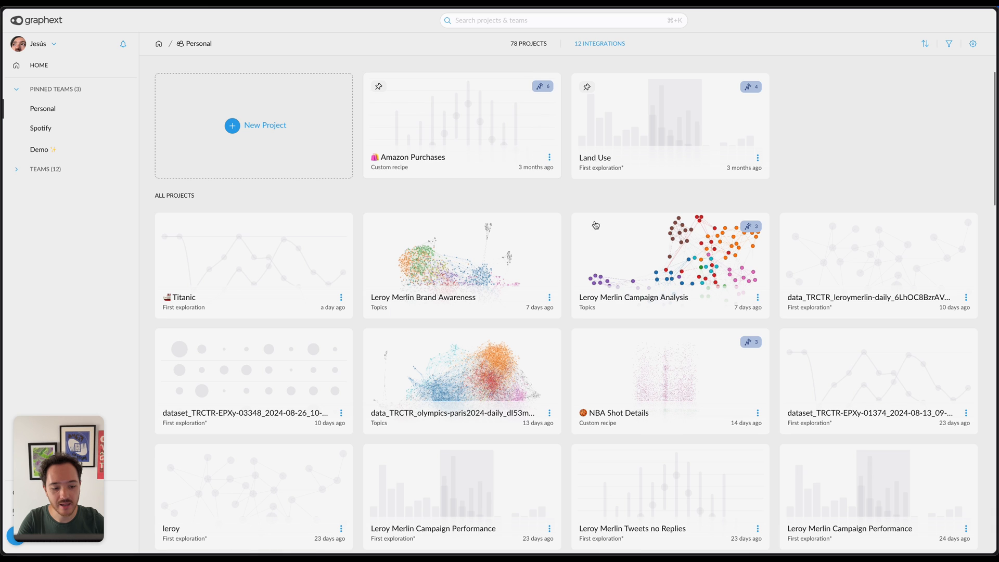
pyautogui.click(634, 549)
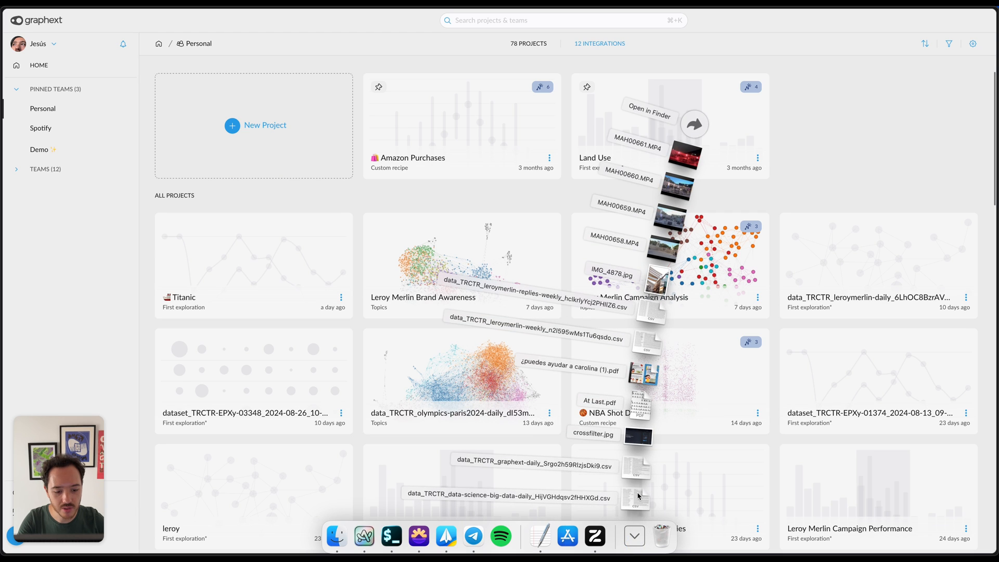
pyautogui.moveTo(636, 502); pyautogui.dragTo(452, 250)
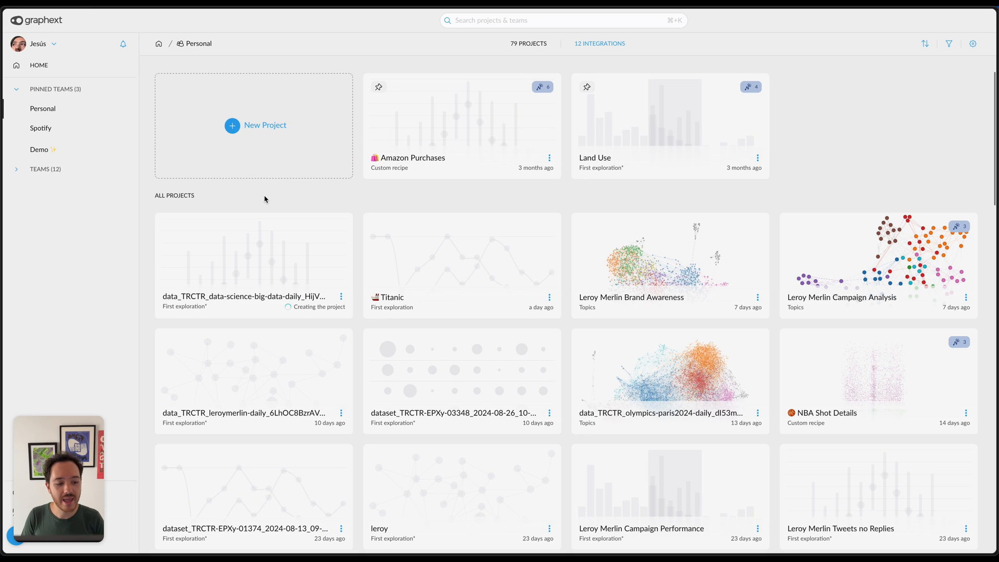
pyautogui.click(235, 270)
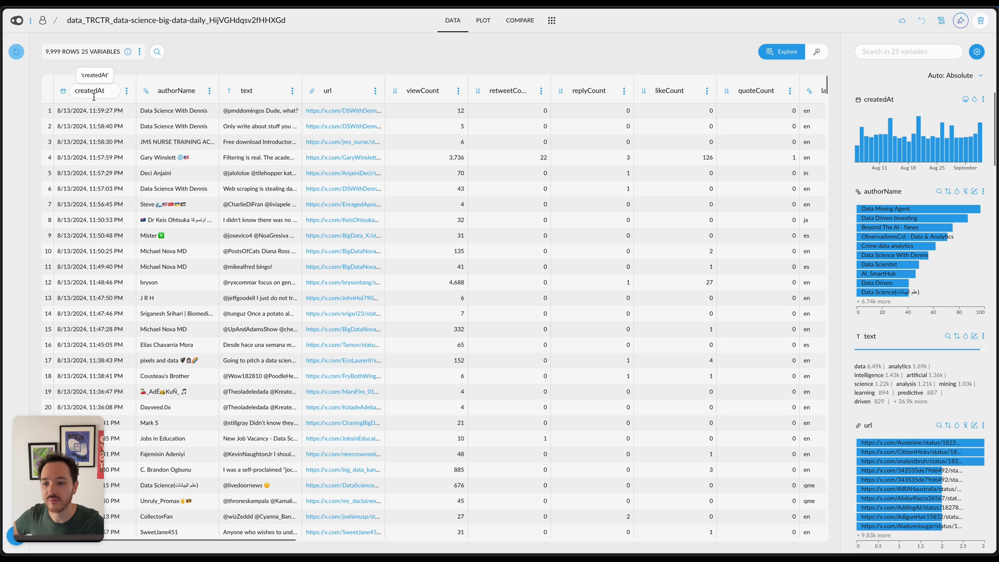
# Inspect the first rows of the createdAt, authorName and text columns in the data table
pyautogui.moveTo(119, 127); pyautogui.dragTo(95, 227)
pyautogui.moveTo(181, 125); pyautogui.dragTo(184, 211)
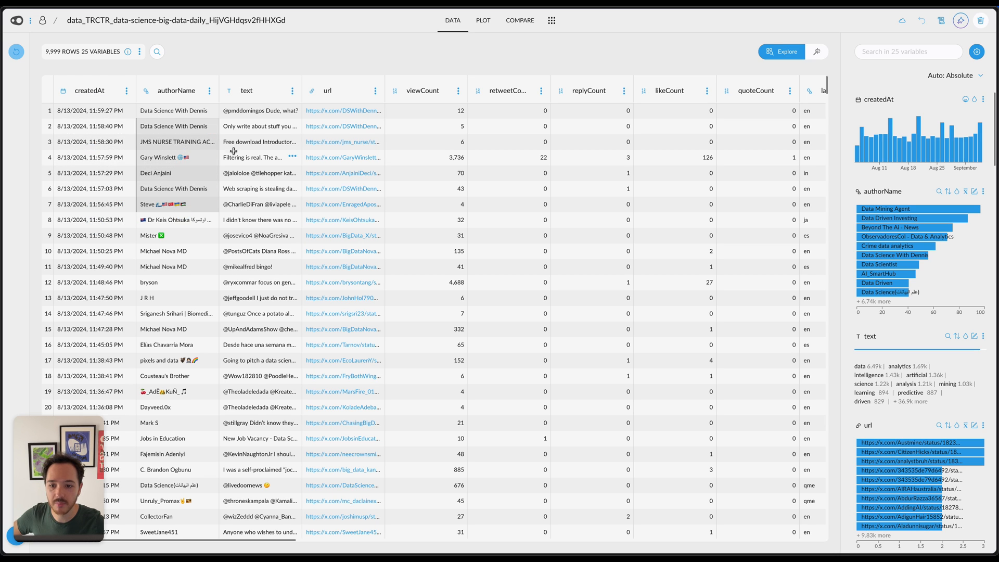
pyautogui.moveTo(233, 146); pyautogui.dragTo(267, 250)
pyautogui.click(243, 296)
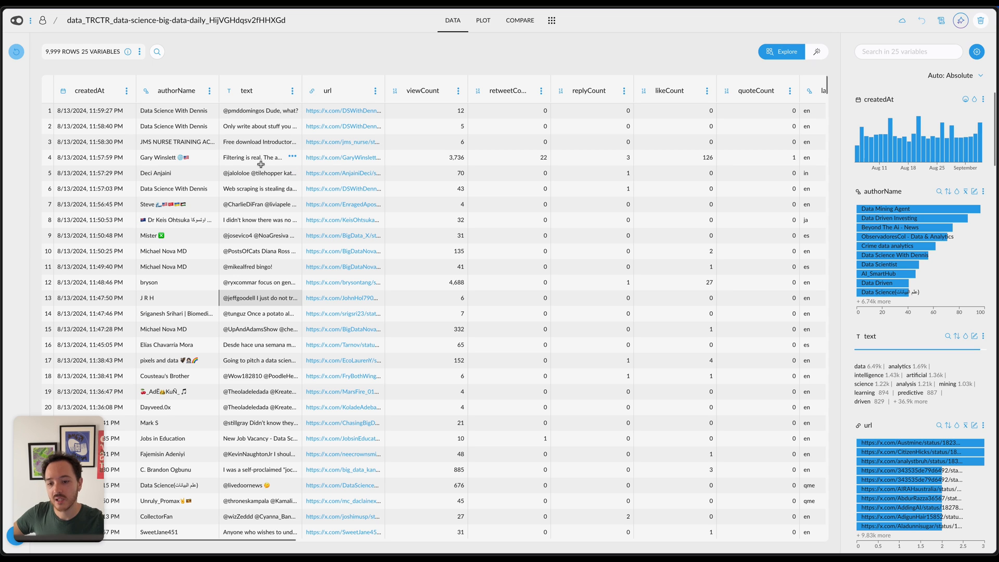
# Check for duplicate tweets by filtering the url variable to its first Austmine link, then clear the selection
pyautogui.moveTo(979, 138)
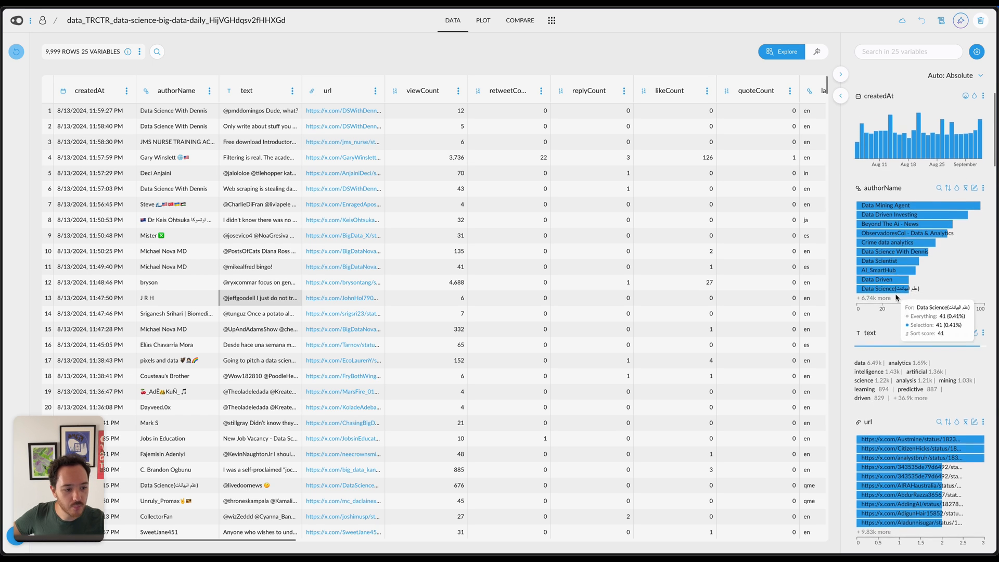
pyautogui.scroll(-1, 884, 302)
pyautogui.scroll(-2, 883, 295)
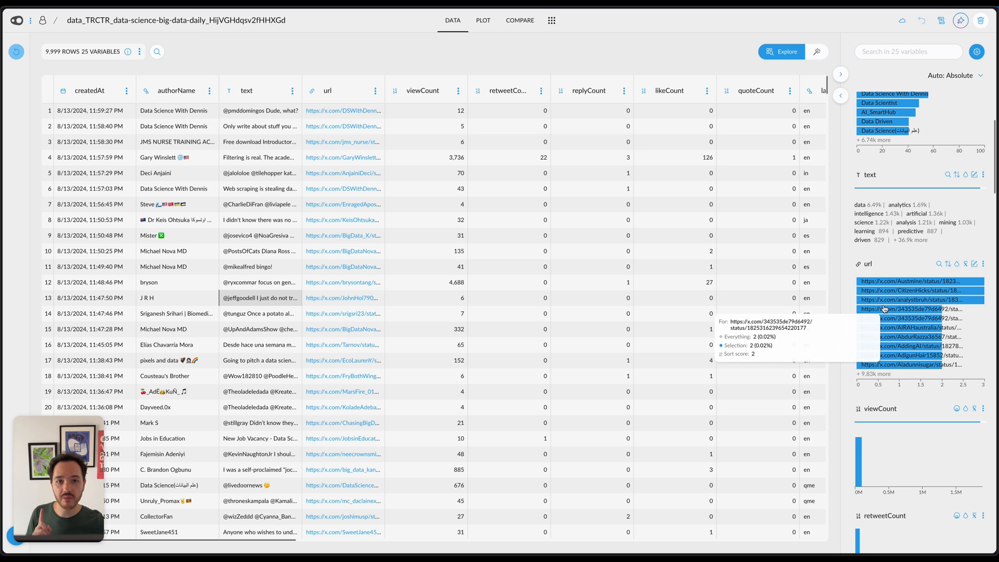
pyautogui.click(905, 281)
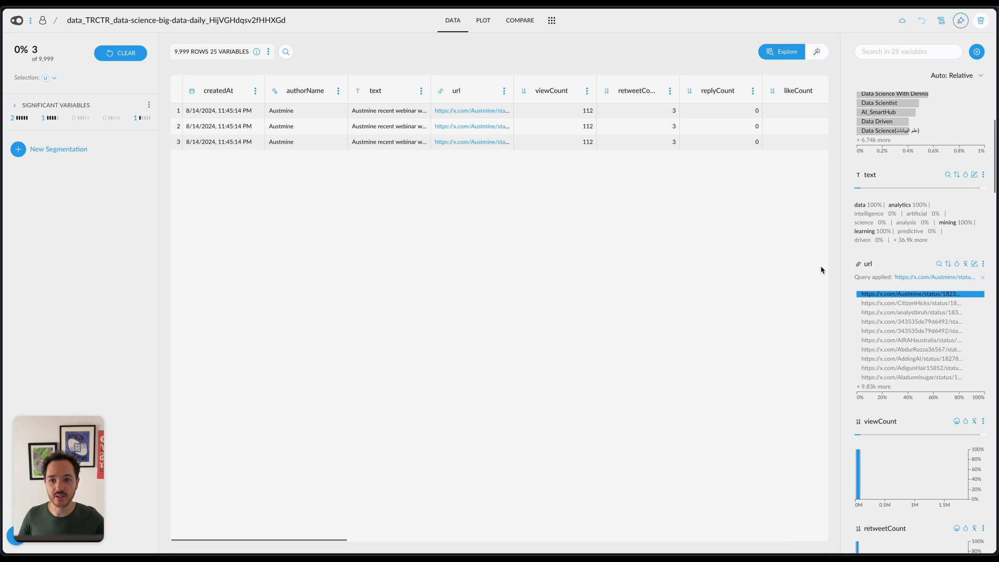
pyautogui.click(117, 53)
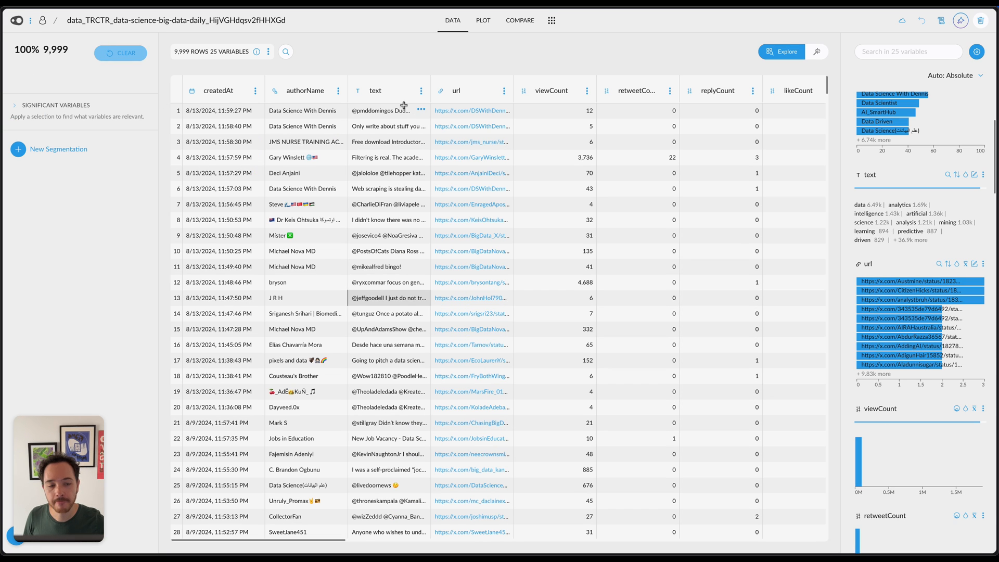
# Show the project steps recipe as code and insert two blank lines above create_project(ds)
pyautogui.click(940, 20)
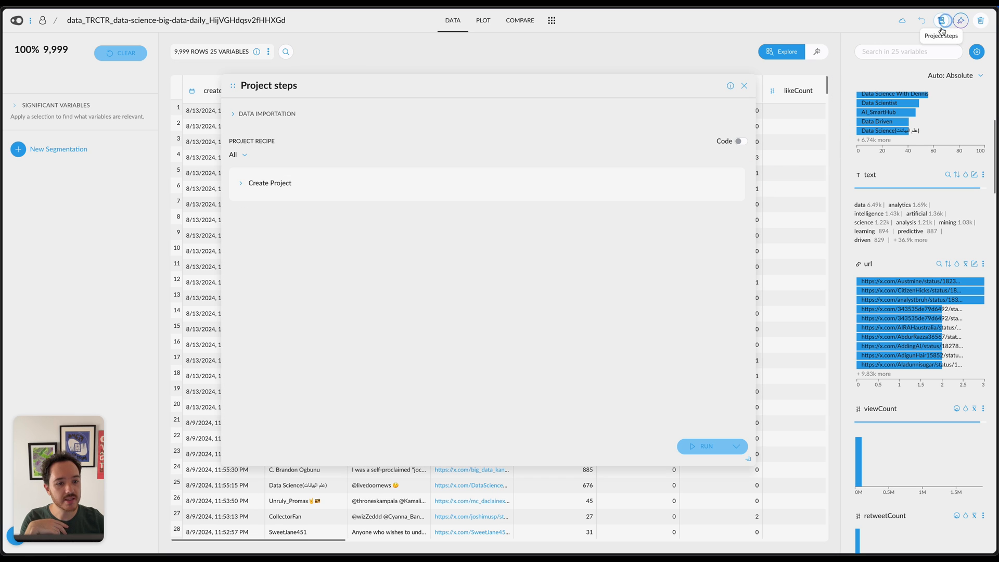
pyautogui.click(740, 142)
pyautogui.click(325, 176)
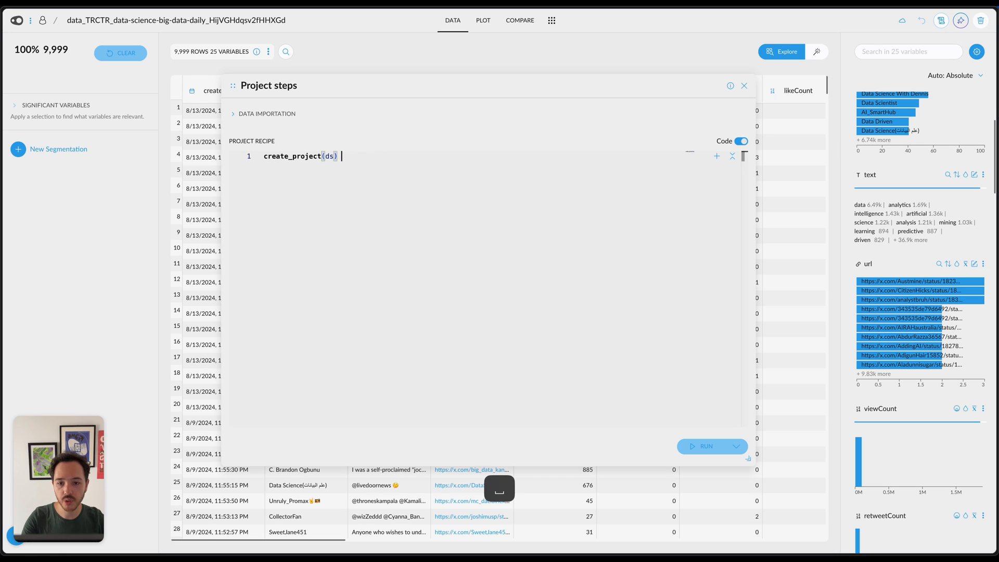
pyautogui.press('super+Left')
pyautogui.press('Return')
pyautogui.press('Return')
pyautogui.press('Up')
pyautogui.press('Up')
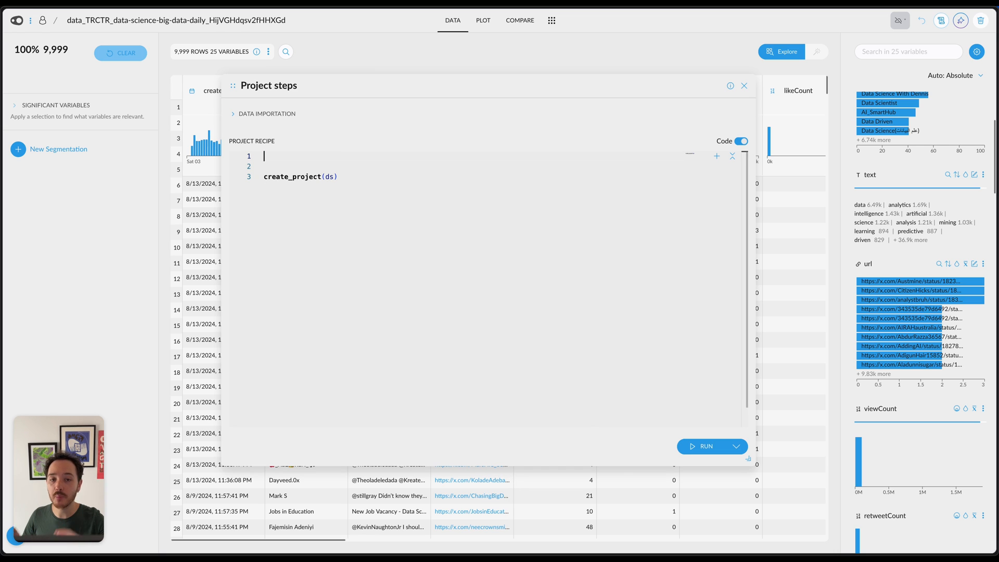
# Add a filter_duplicates(ds) -> (ds) step on the first line of the project recipe
pyautogui.write('f')
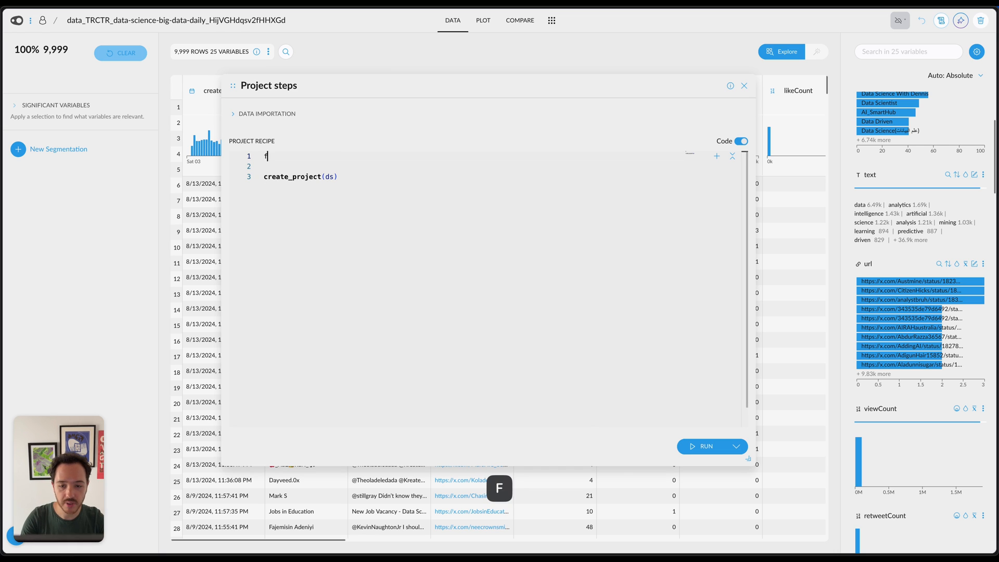
pyautogui.write('ilter')
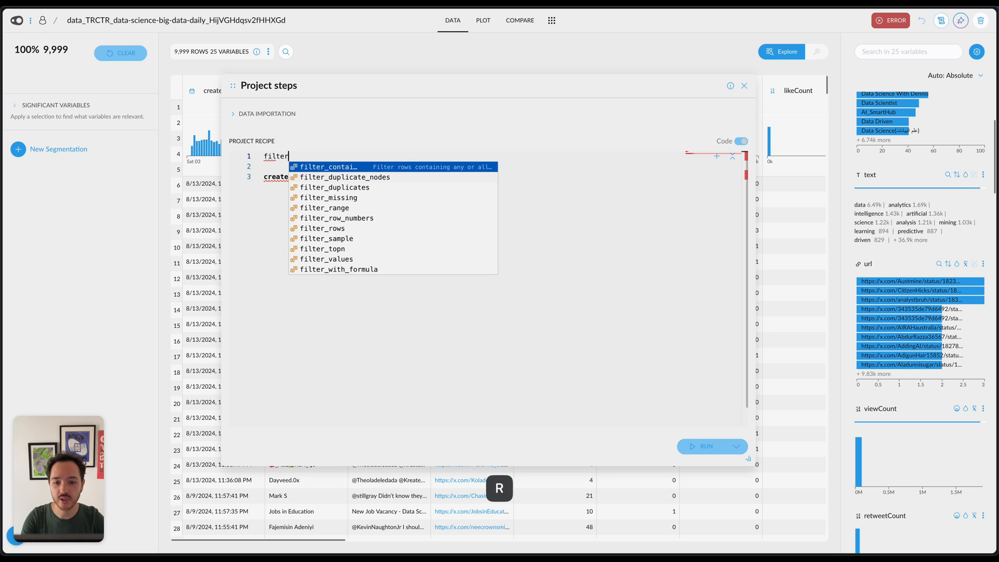
pyautogui.press('Down')
pyautogui.press('Down')
pyautogui.press('Return')
pyautogui.press('Left')
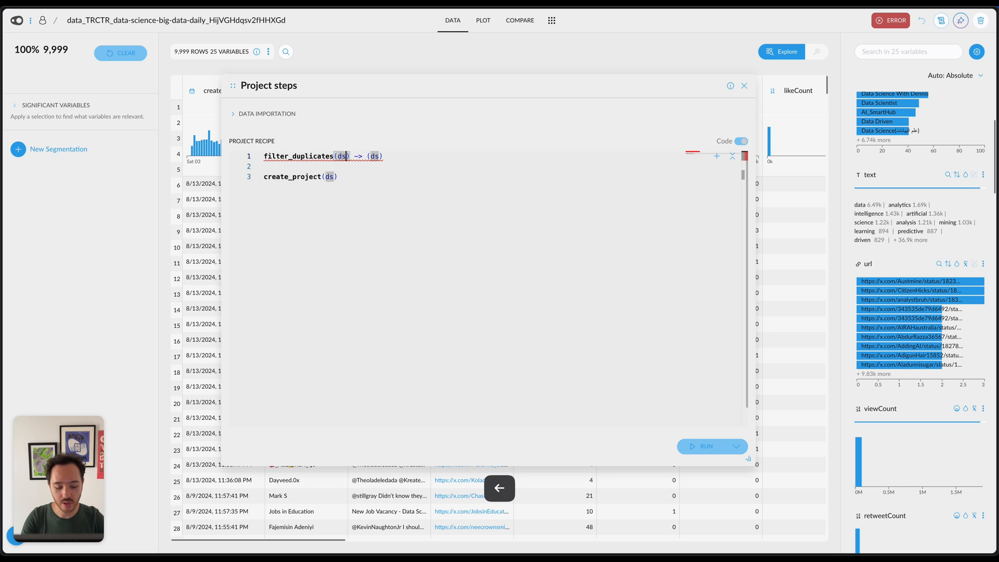
# Add the parameter {"columns":["url"]} after ds in the filter_duplicates call
pyautogui.write(', {')
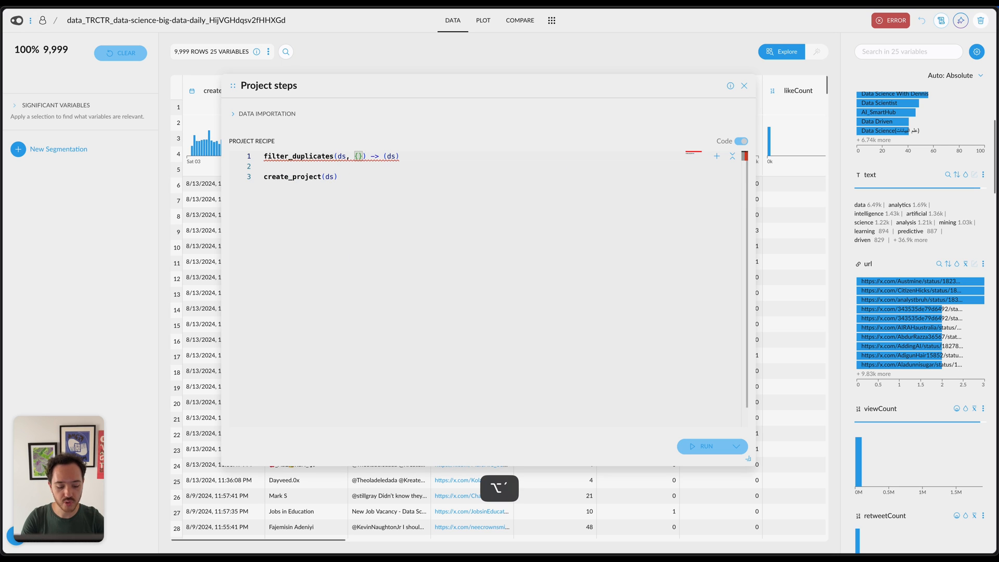
pyautogui.write('"columns')
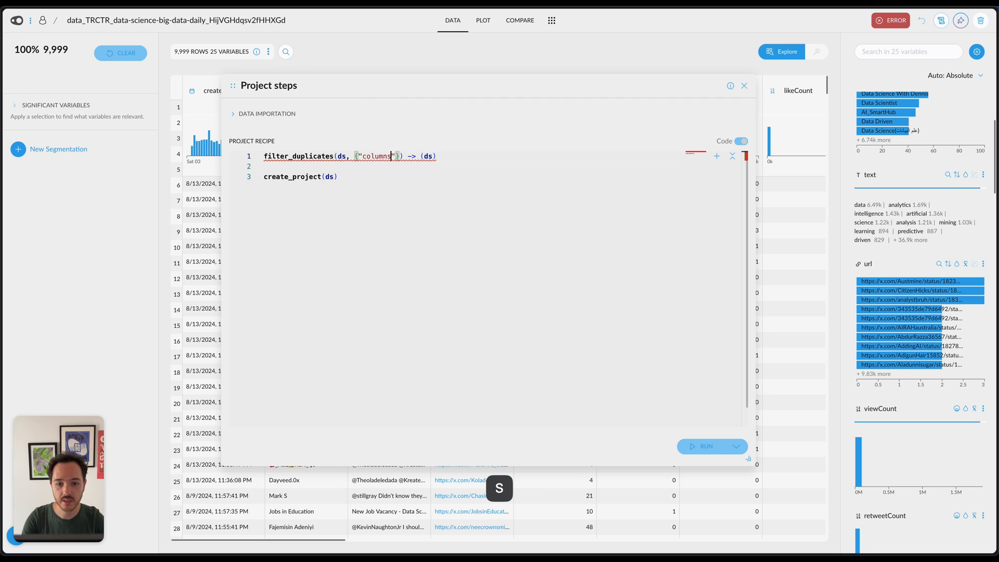
pyautogui.press('Right')
pyautogui.write(':[')
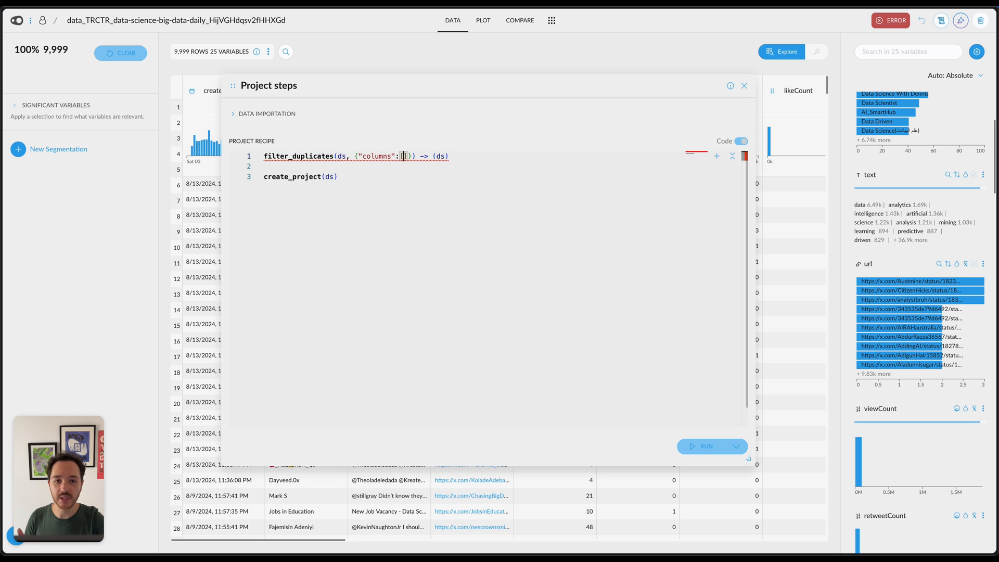
pyautogui.write('"url')
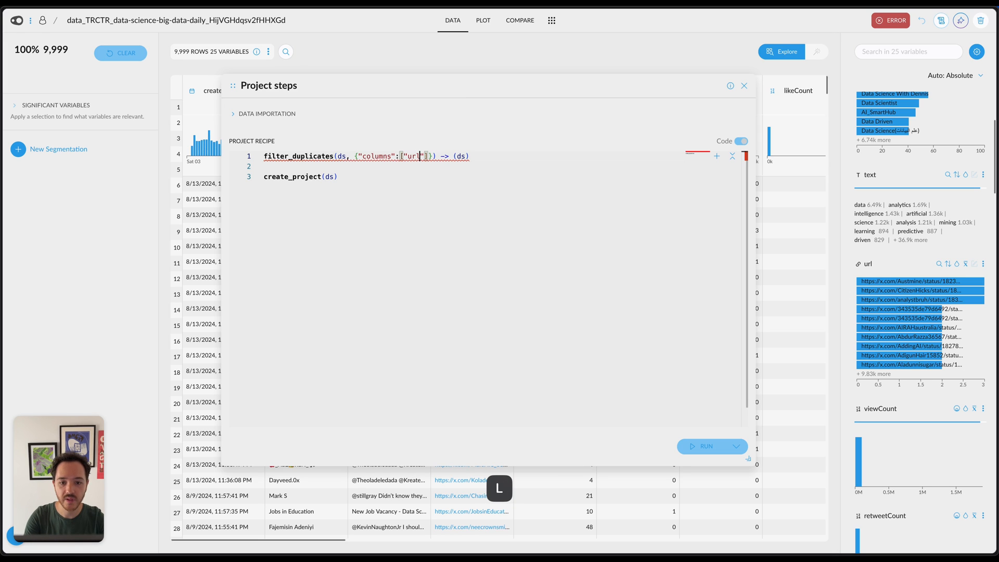
pyautogui.press('Right')
pyautogui.press('Right')
pyautogui.write(')')
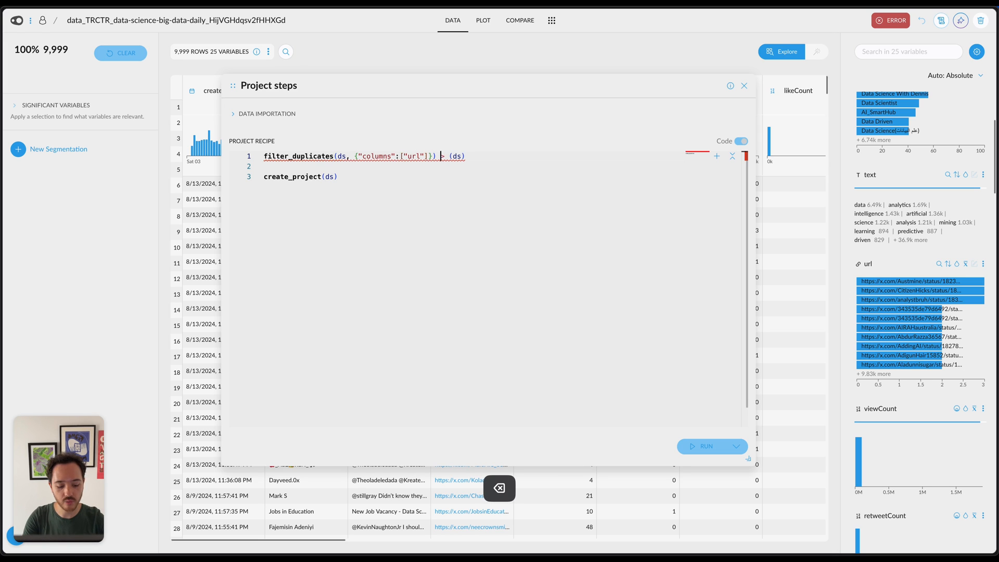
# Repair the -> arrow between the filter_duplicates call and its (ds) output
pyautogui.press('Right')
pyautogui.press('Right')
pyautogui.press('Right')
pyautogui.press('Right')
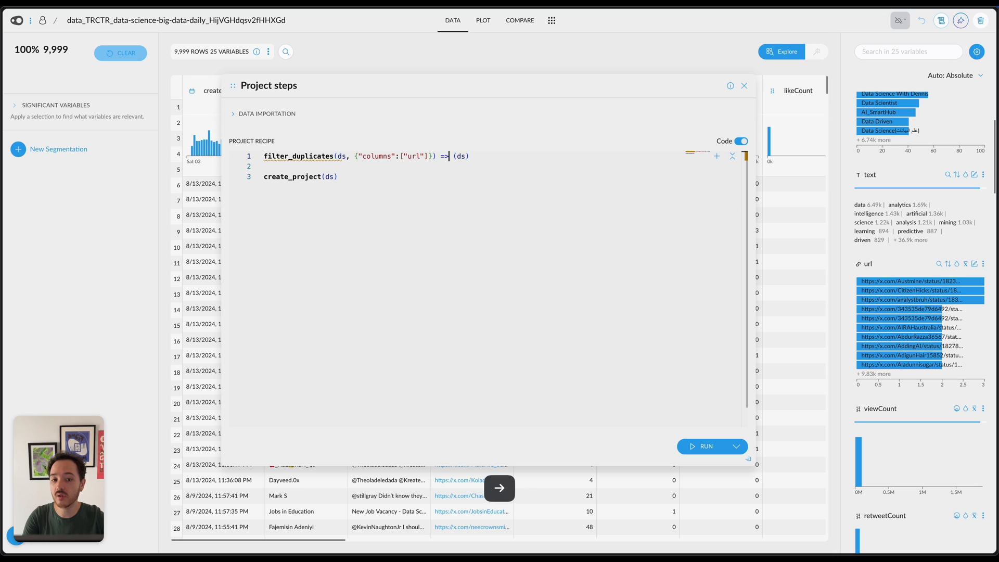
pyautogui.press('Left')
pyautogui.press('Left')
pyautogui.press('BackSpace')
pyautogui.press('Right')
pyautogui.press('Right')
pyautogui.press('Right')
pyautogui.press('Right')
pyautogui.press('Right')
pyautogui.press('Right')
pyautogui.press('Right')
pyautogui.press('Right')
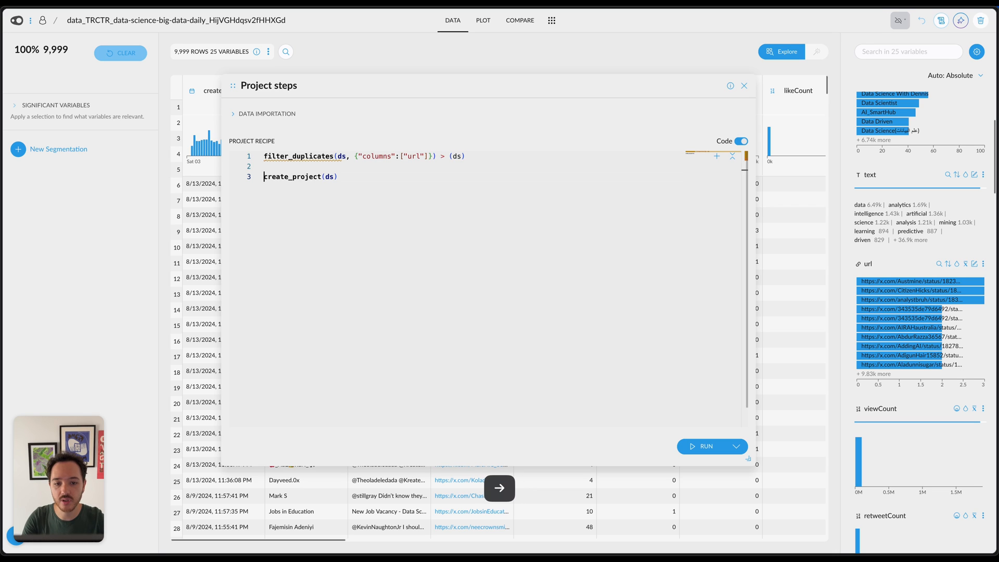
pyautogui.press('Up')
pyautogui.press('Left')
pyautogui.press('Left')
pyautogui.press('Left')
pyautogui.press('Left')
pyautogui.press('Left')
pyautogui.press('Left')
pyautogui.press('Left')
pyautogui.press('Left')
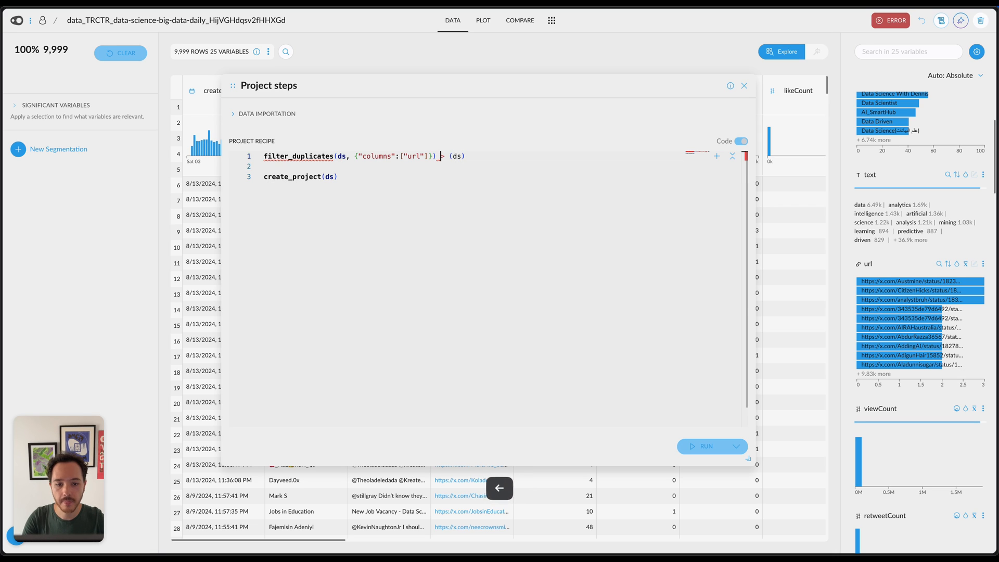
pyautogui.press('Right')
pyautogui.write('-')
# Rename the output dataset of filter_duplicates as ds_filtered and run the project recipe
pyautogui.press('Right')
pyautogui.press('Right')
pyautogui.press('Right')
pyautogui.press('Right')
pyautogui.write('_filtere')
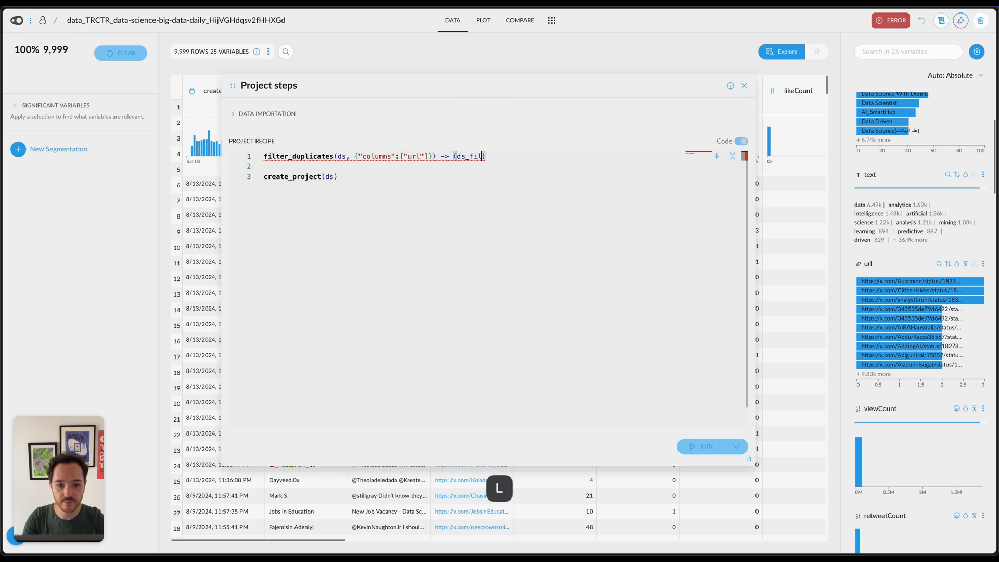
pyautogui.write('d')
pyautogui.hotkey('ctrl', 'Return')
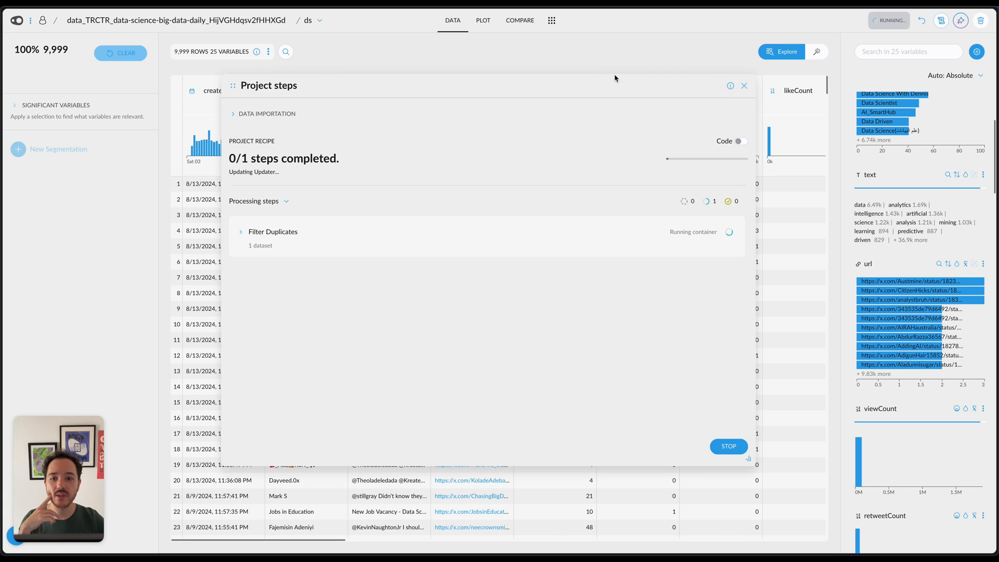
# Switch the project to the ds_filtered dataset and close the project steps
pyautogui.click(312, 21)
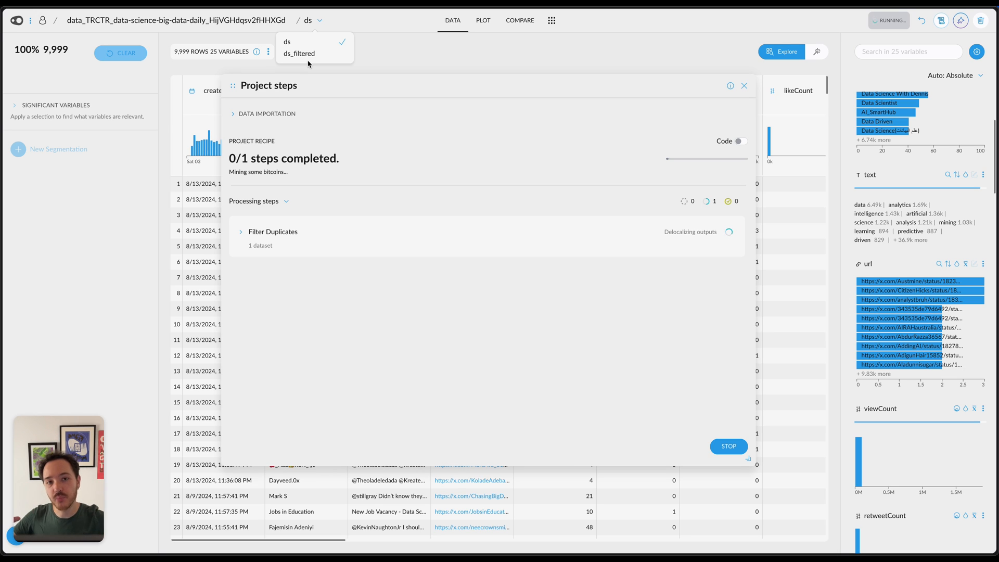
pyautogui.click(306, 54)
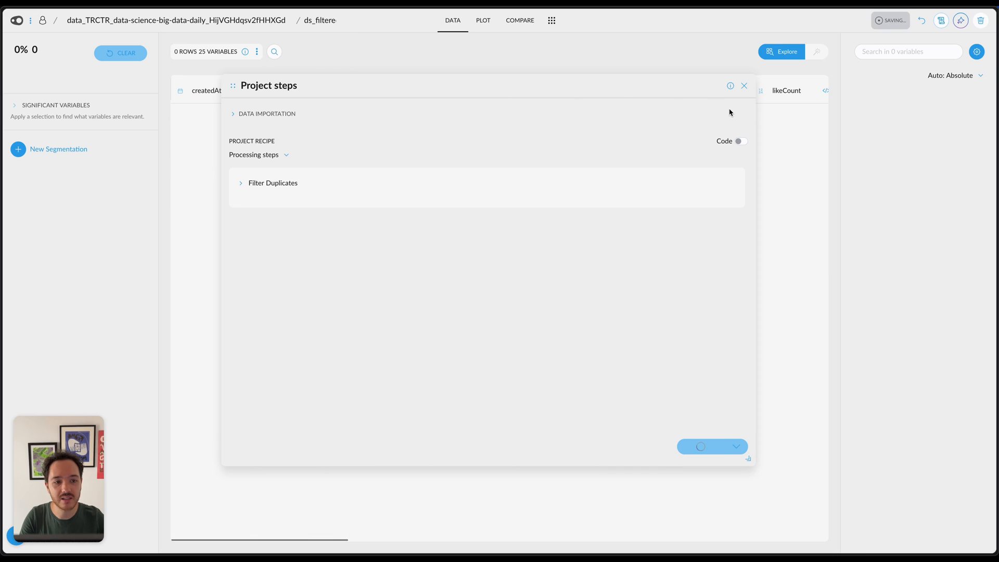
pyautogui.click(744, 86)
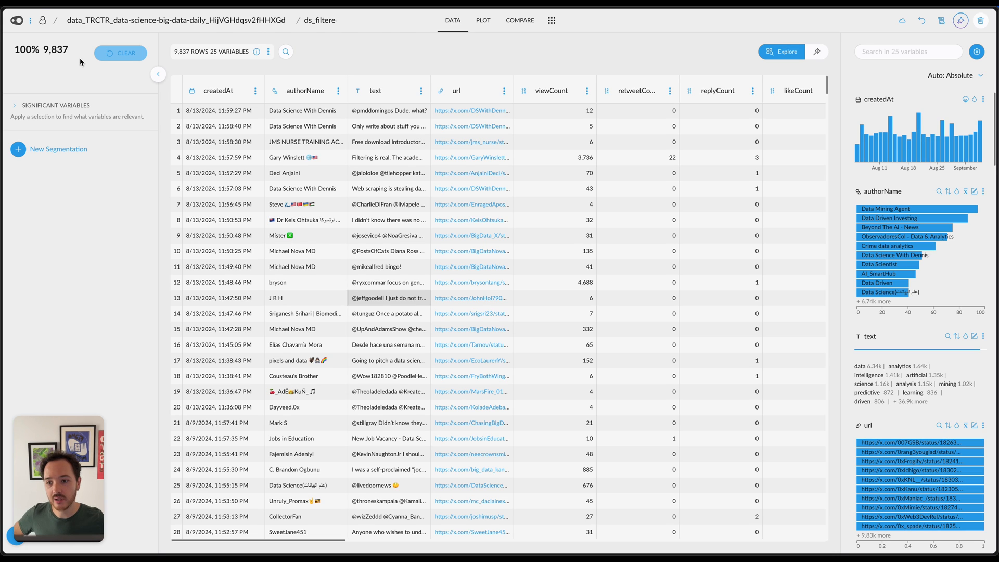
# Set up a Topics analysis of the Social media type for the filtered dataset in the wizard
pyautogui.moveTo(844, 82)
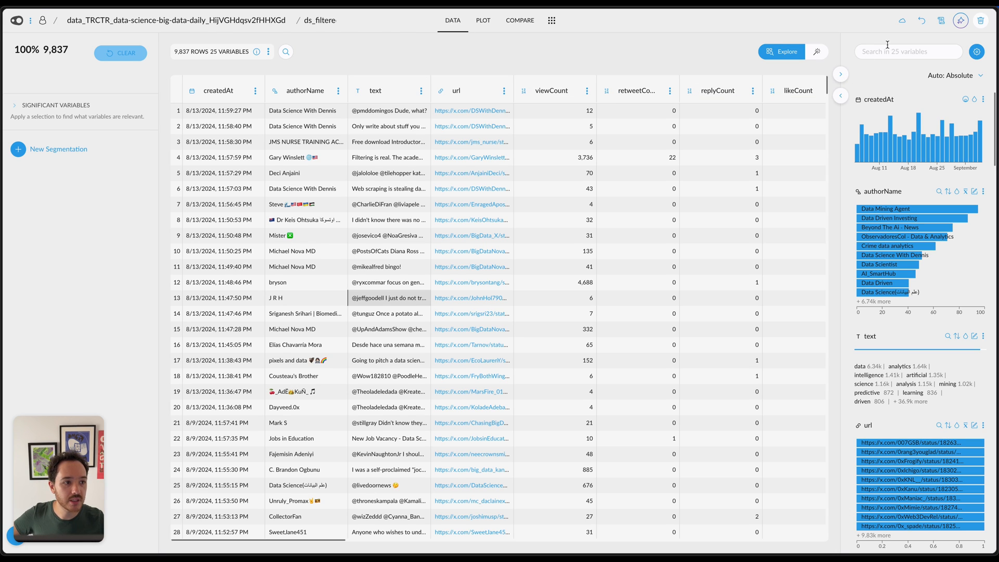
pyautogui.click(817, 51)
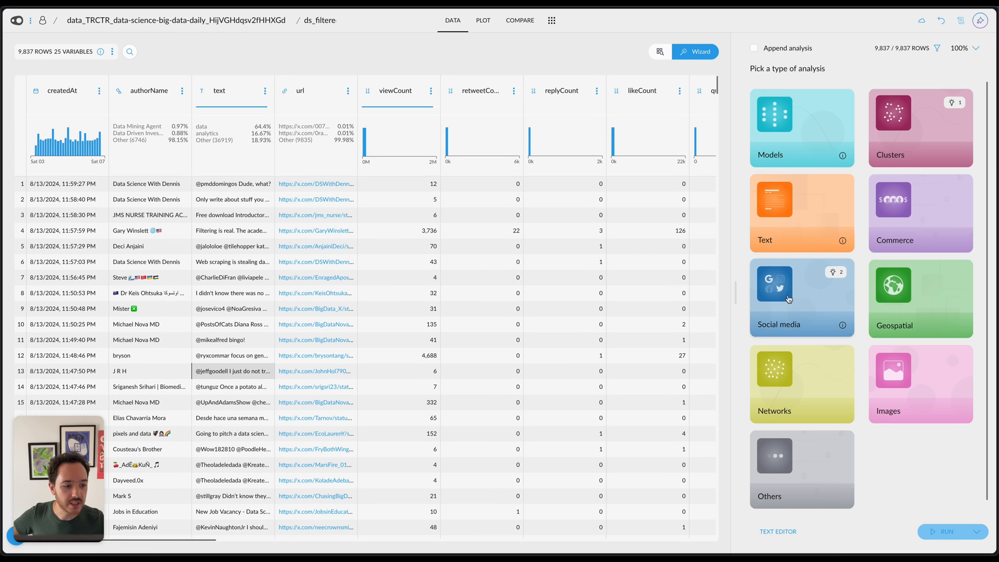
pyautogui.click(789, 299)
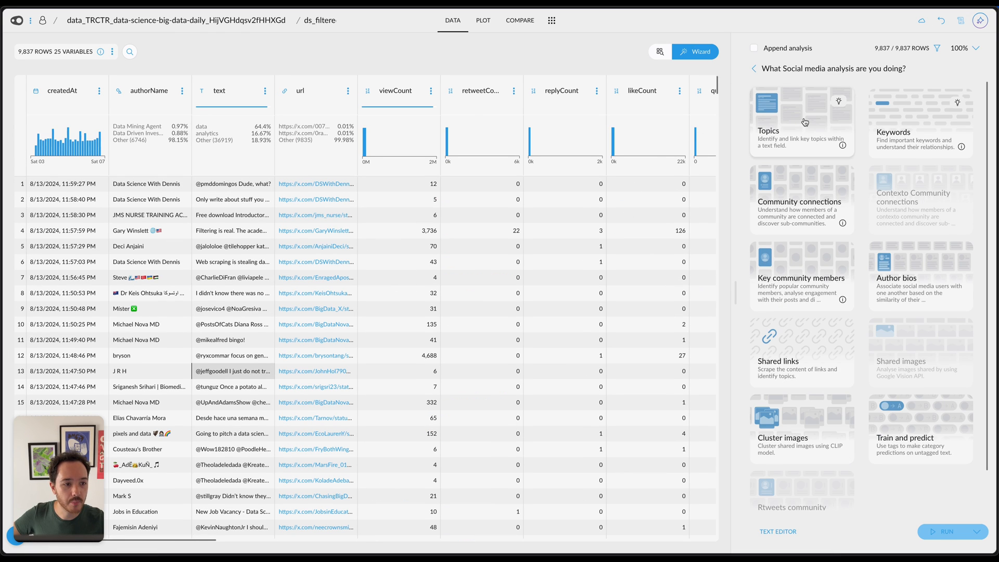
pyautogui.click(804, 122)
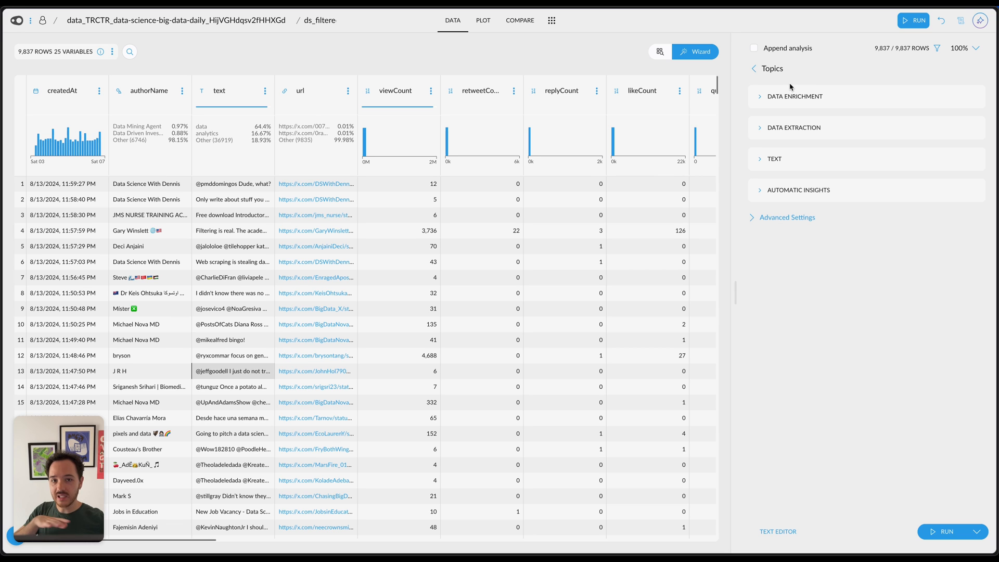
# Review the data enrichment and data extraction settings of the Topics analysis and run it with the preset options
pyautogui.click(791, 97)
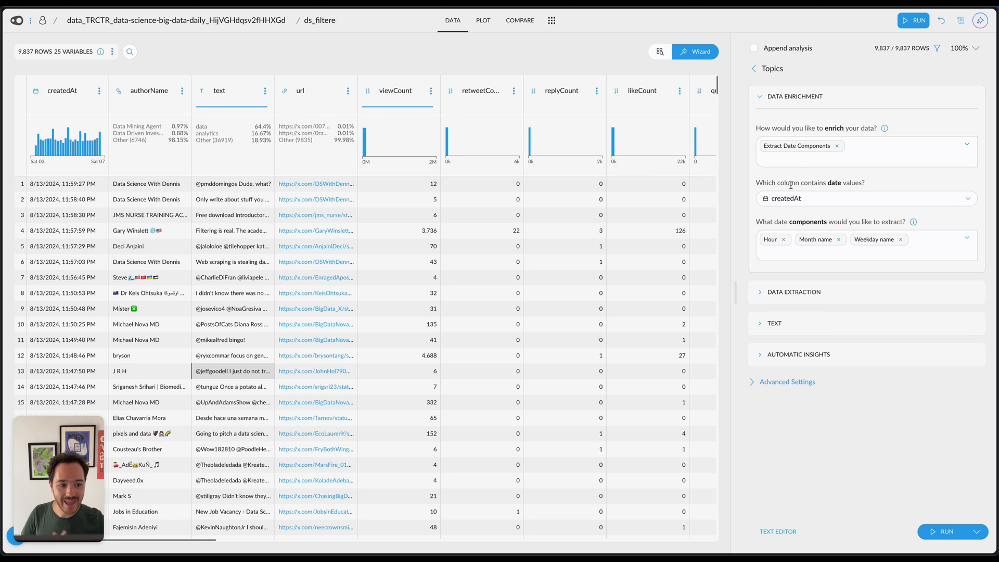
pyautogui.click(817, 101)
pyautogui.click(801, 135)
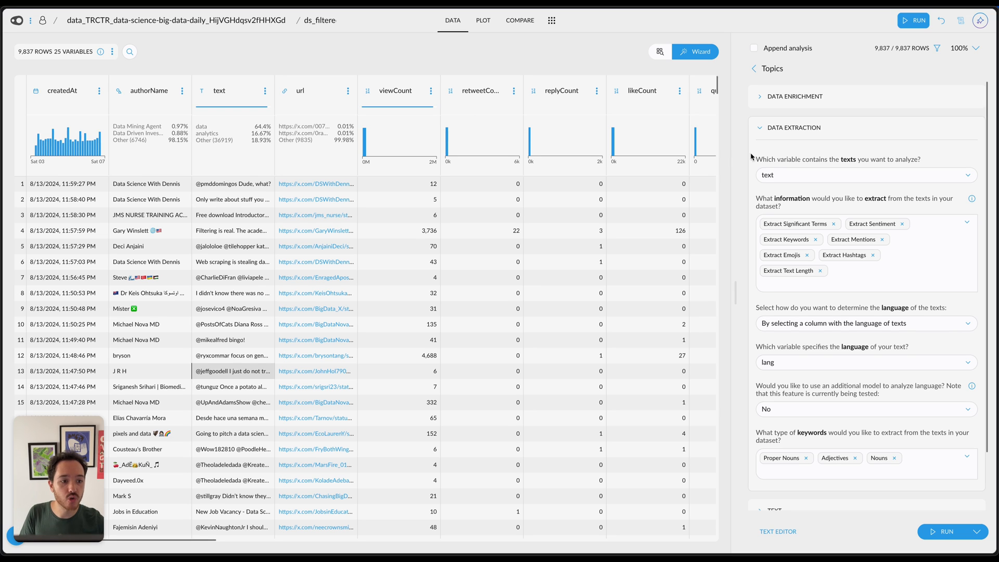
pyautogui.click(803, 131)
pyautogui.click(943, 531)
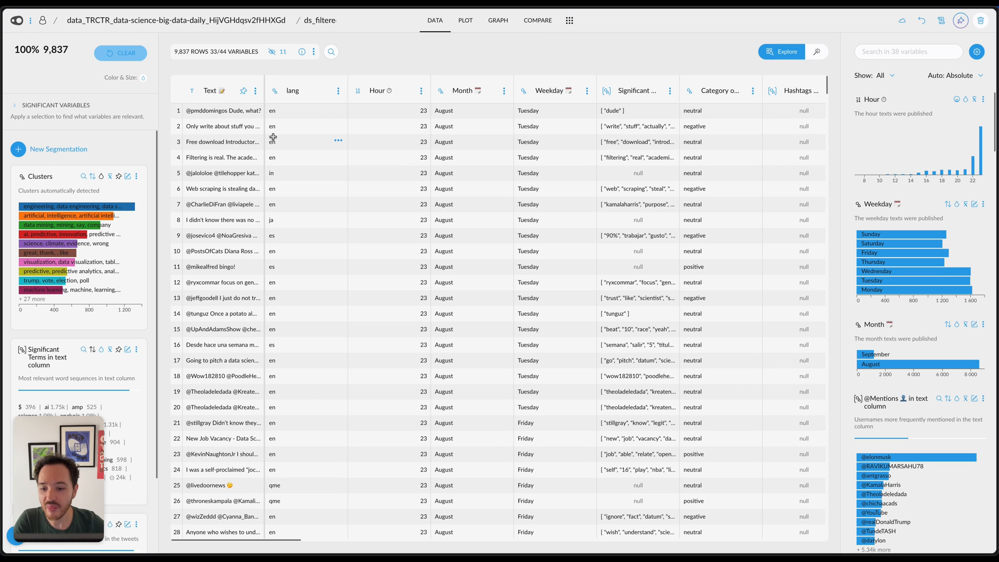
# Rename the project as Data Science Tweets
pyautogui.click(174, 19)
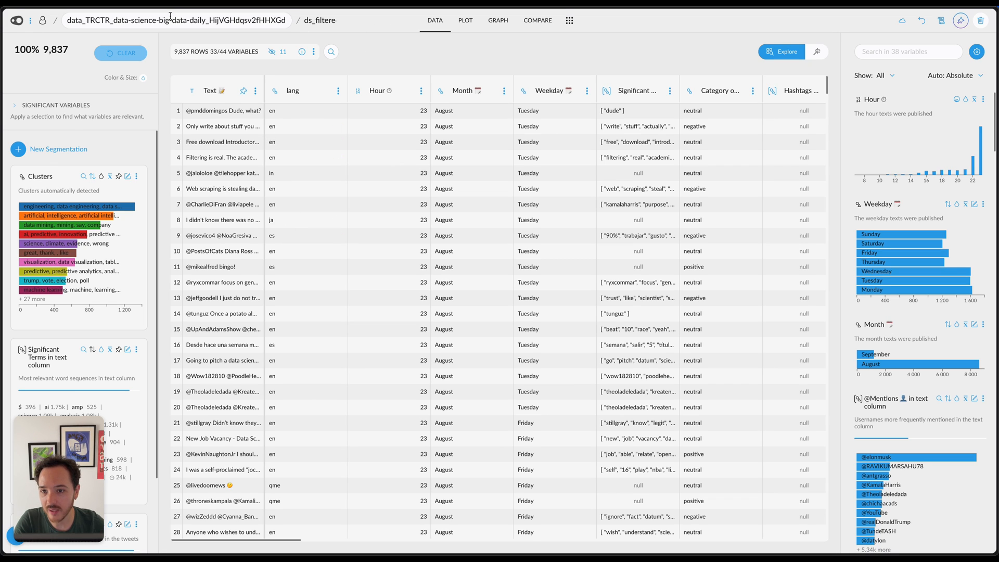
pyautogui.press('super+a')
pyautogui.write('Data S')
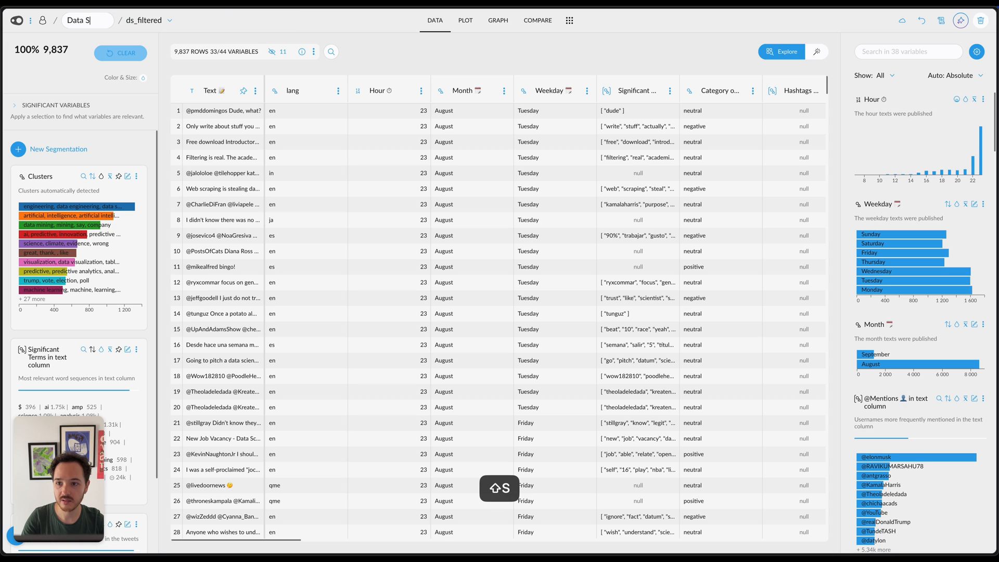
pyautogui.write('cience Twee')
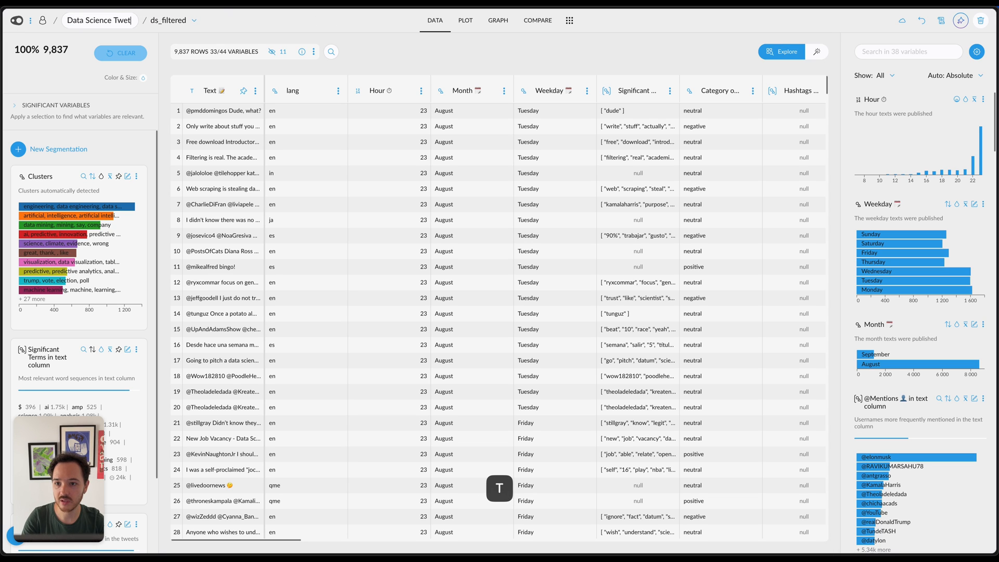
pyautogui.write('ts')
pyautogui.press('Return')
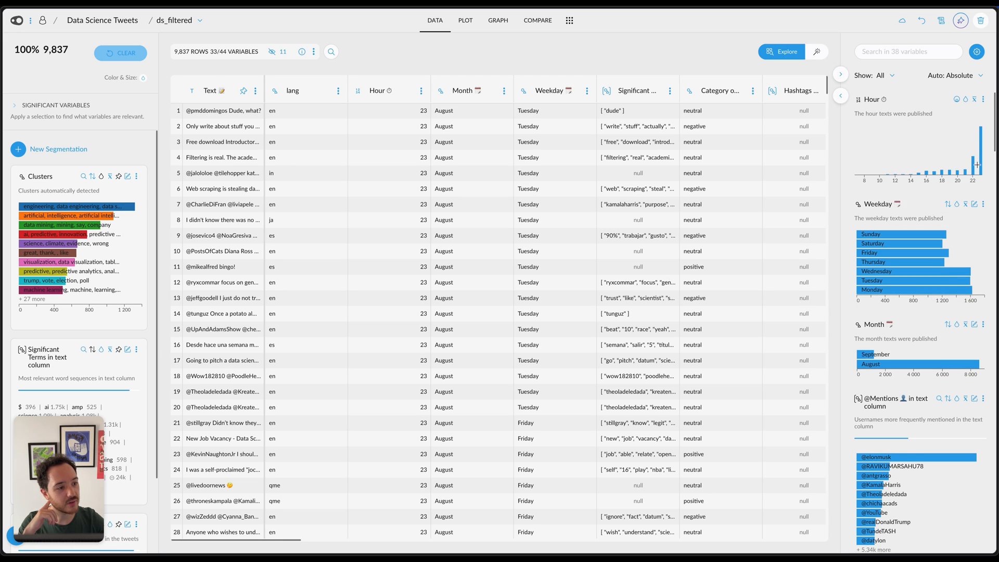
# Examine the distributions of hour, weekday, month, mentions, sentiment, emojis, hashtags, text length and adjectives among the generated variables
pyautogui.moveTo(972, 177)
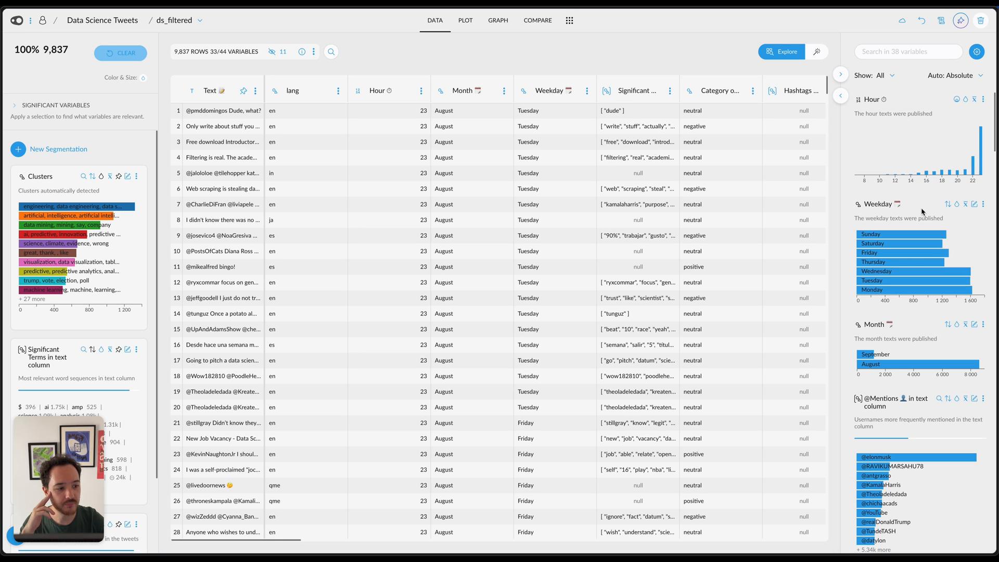
pyautogui.moveTo(968, 276)
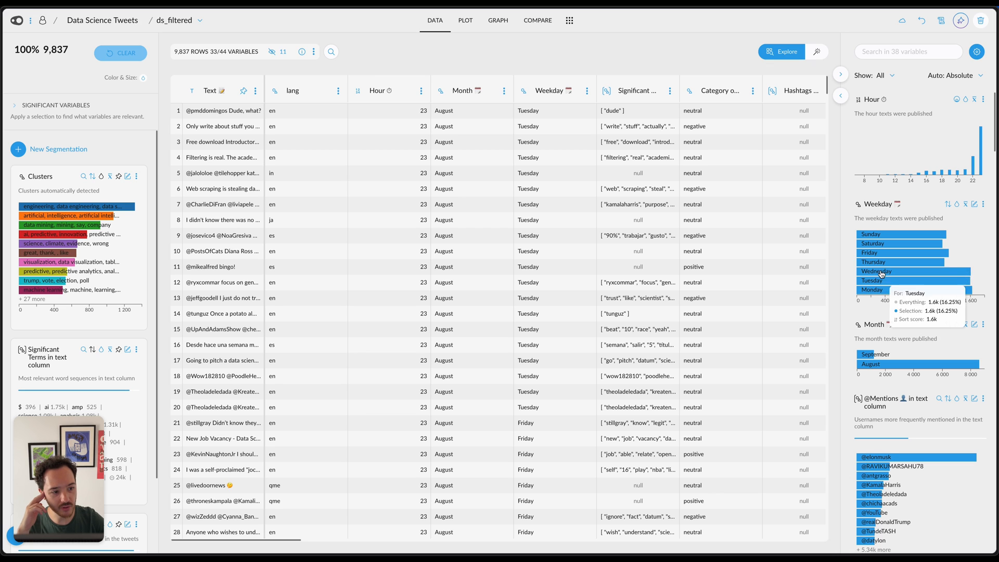
pyautogui.scroll(-3, 900, 297)
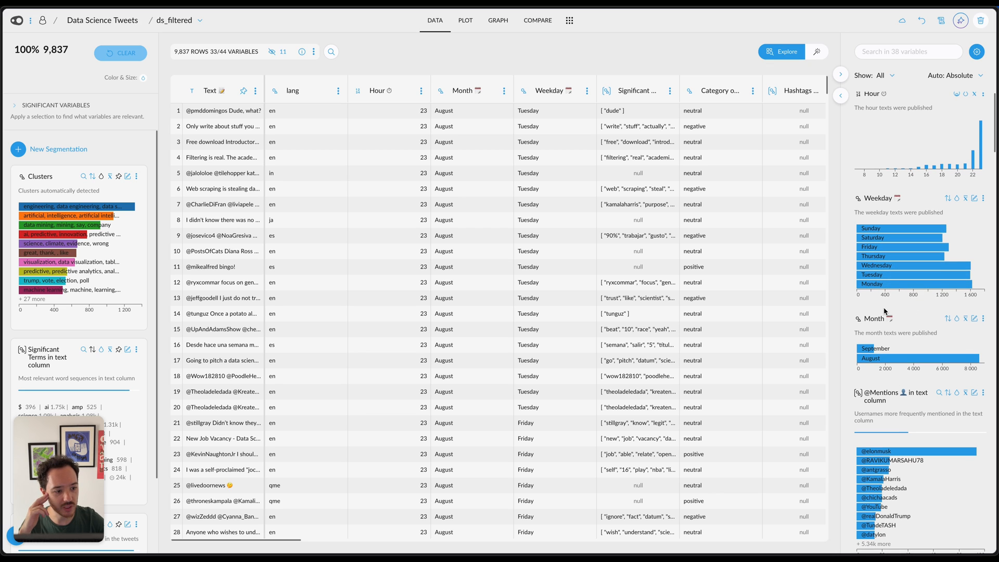
pyautogui.scroll(-5, 905, 301)
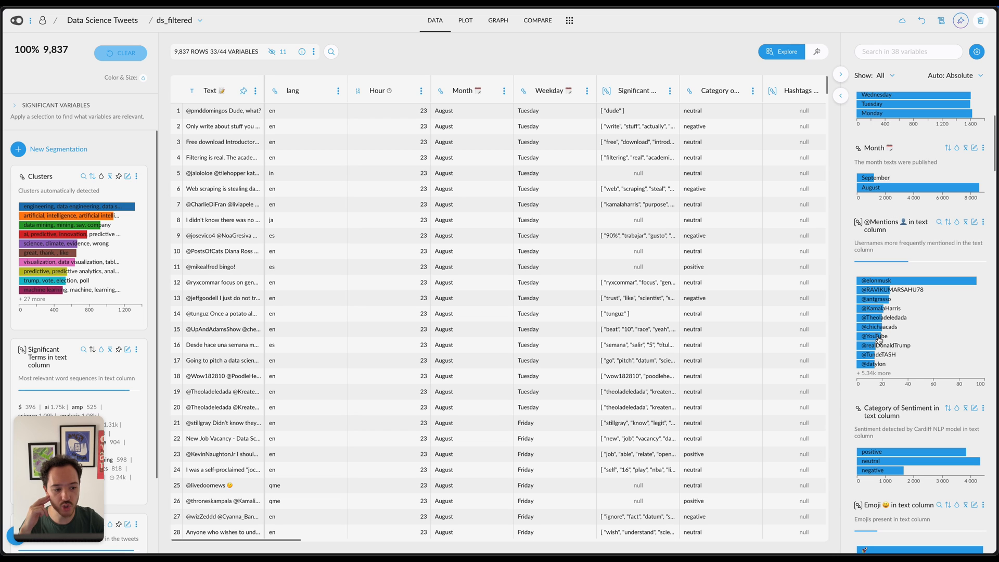
pyautogui.scroll(-1, 923, 322)
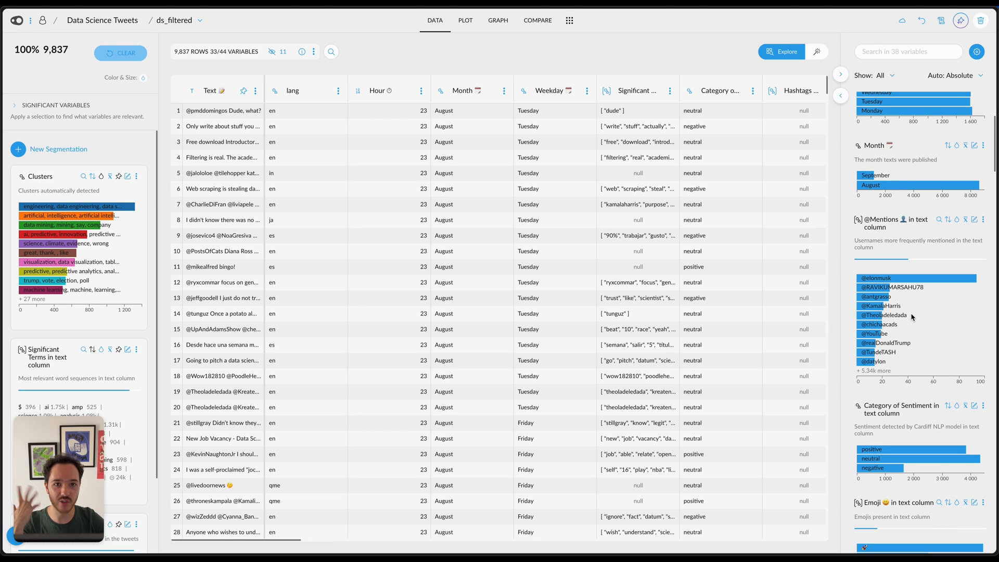
pyautogui.scroll(-5, 911, 316)
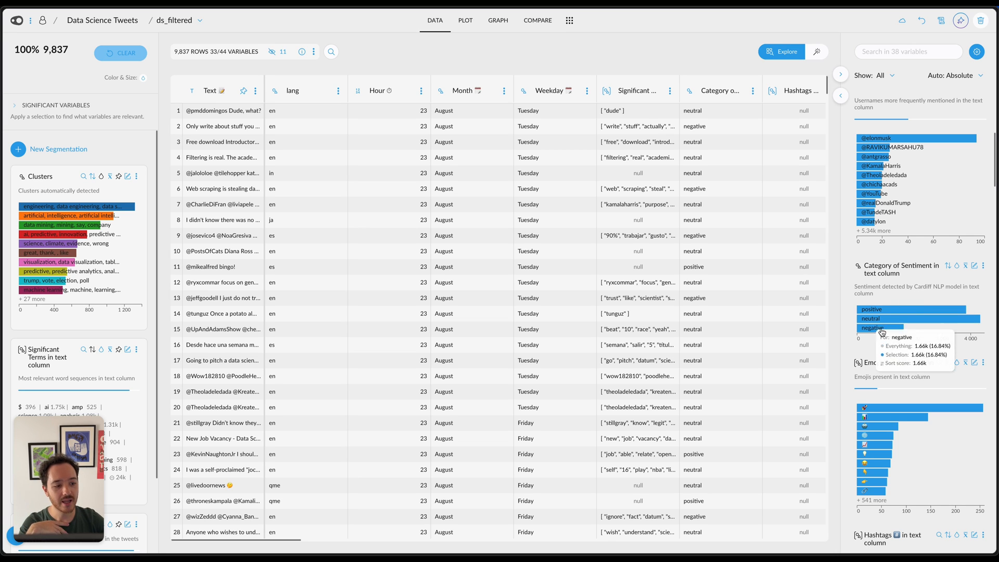
pyautogui.moveTo(935, 314)
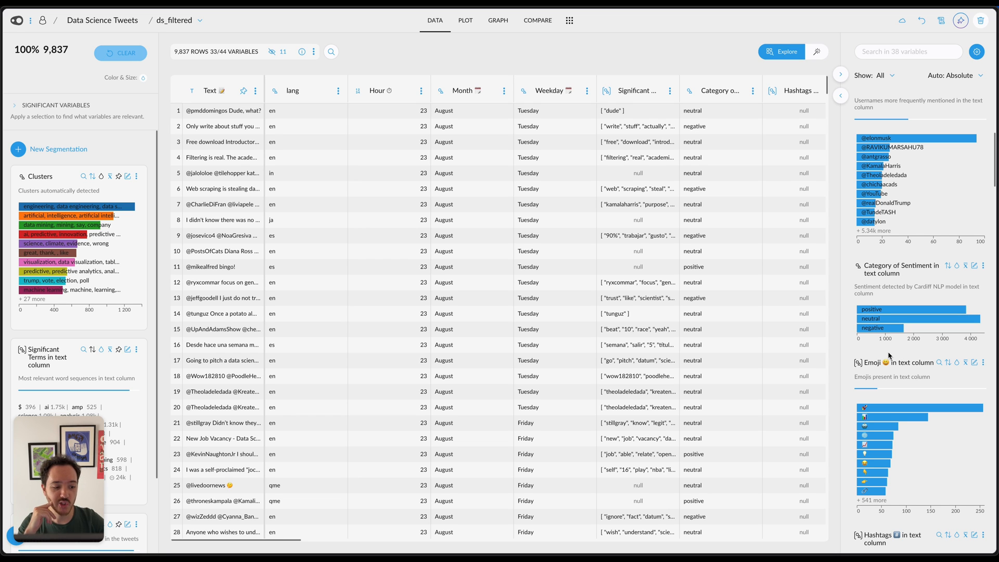
pyautogui.scroll(-2, 884, 354)
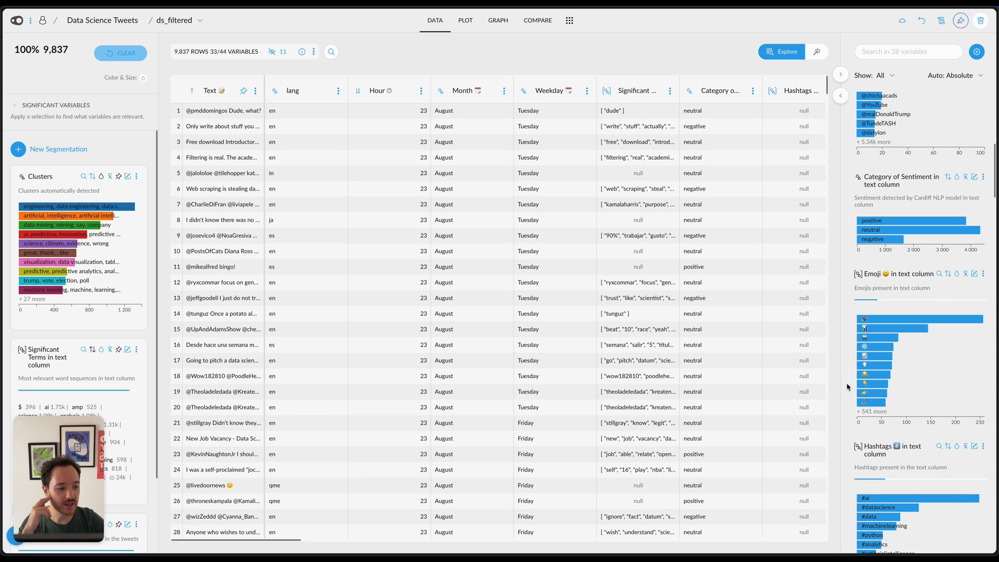
pyautogui.scroll(-1, 876, 371)
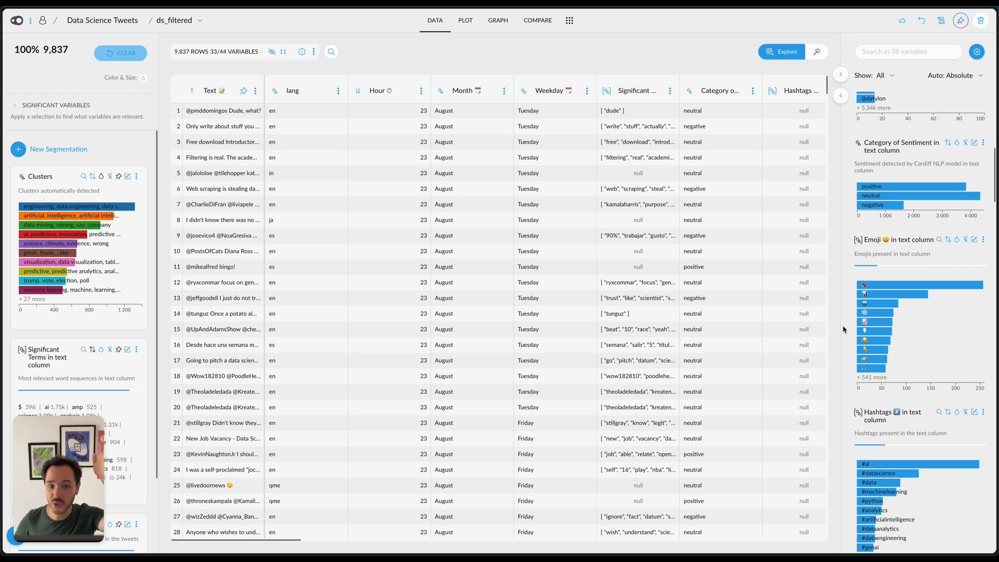
pyautogui.scroll(-3, 844, 330)
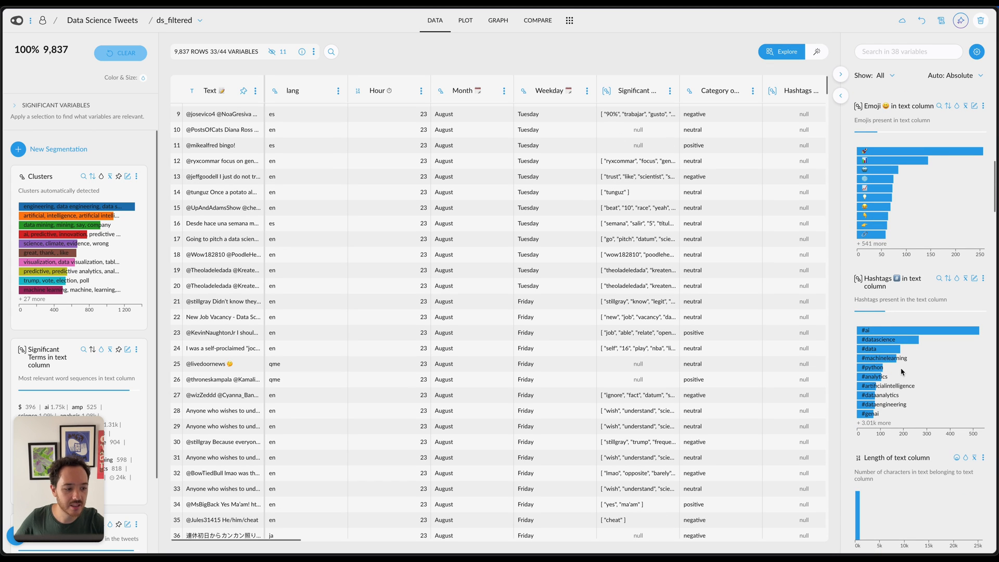
pyautogui.scroll(-1, 925, 381)
pyautogui.scroll(-4, 925, 380)
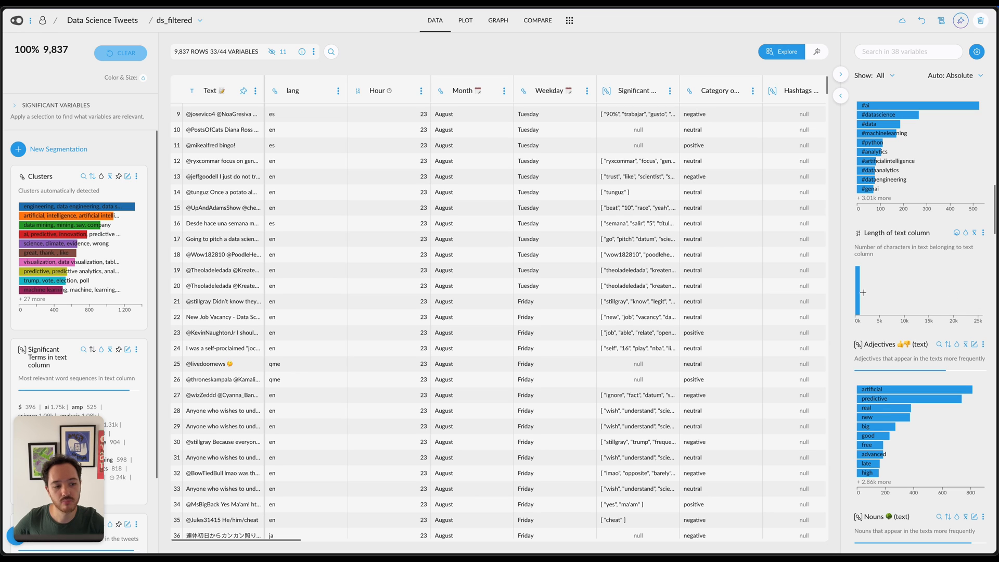
# Select the longest tweets, from about 8,435 to 26,000 characters, in the text length distribution and read the full text of the matching row
pyautogui.moveTo(859, 290)
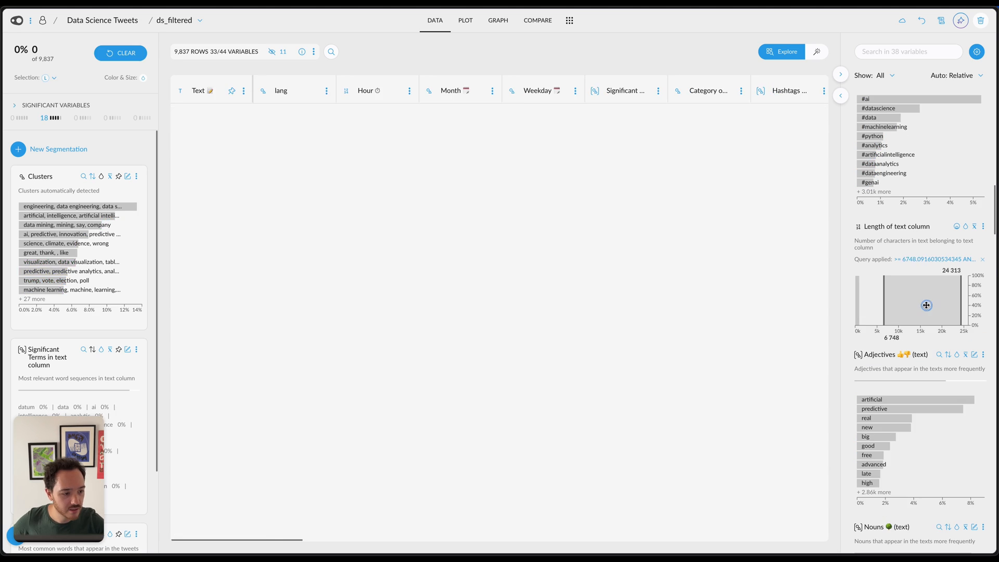
pyautogui.moveTo(925, 305); pyautogui.dragTo(936, 306)
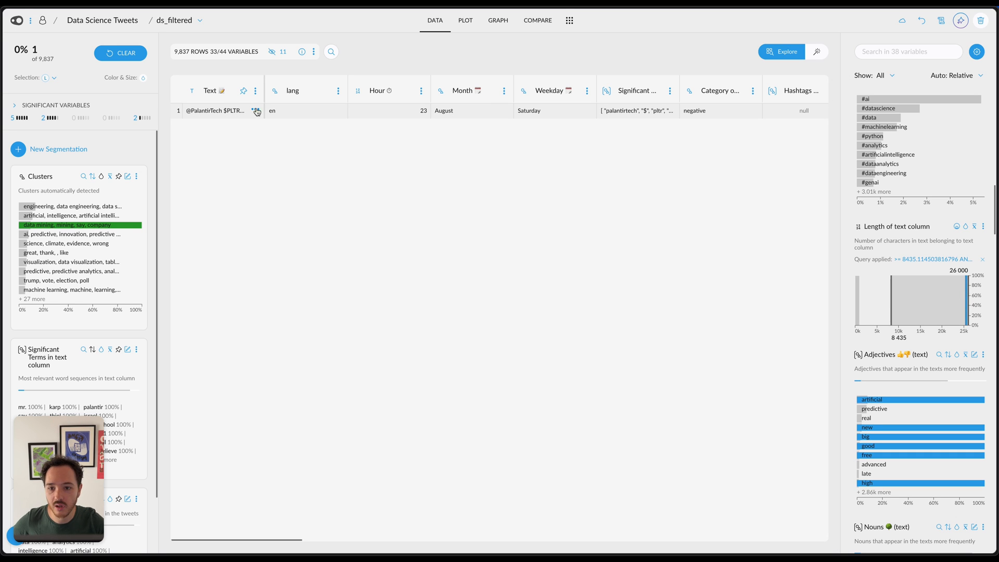
pyautogui.click(258, 111)
pyautogui.scroll(-10, 299, 225)
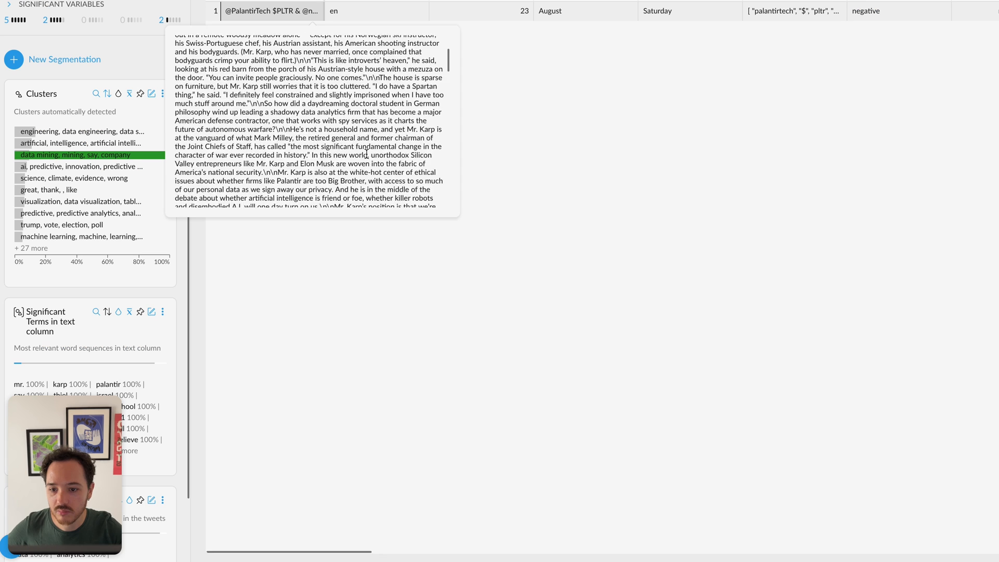
pyautogui.scroll(-10, 367, 152)
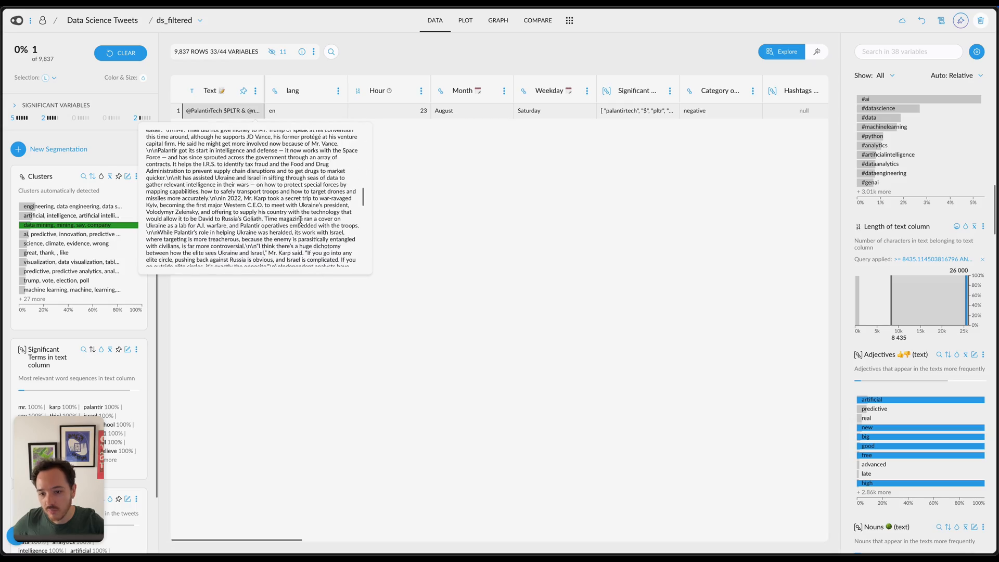
pyautogui.scroll(-10, 299, 220)
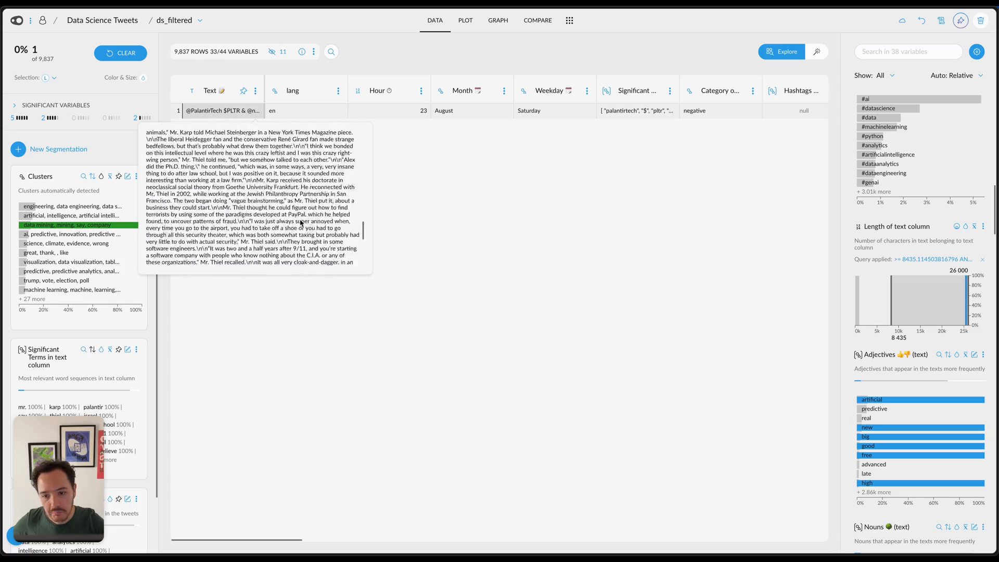
pyautogui.scroll(10, 299, 220)
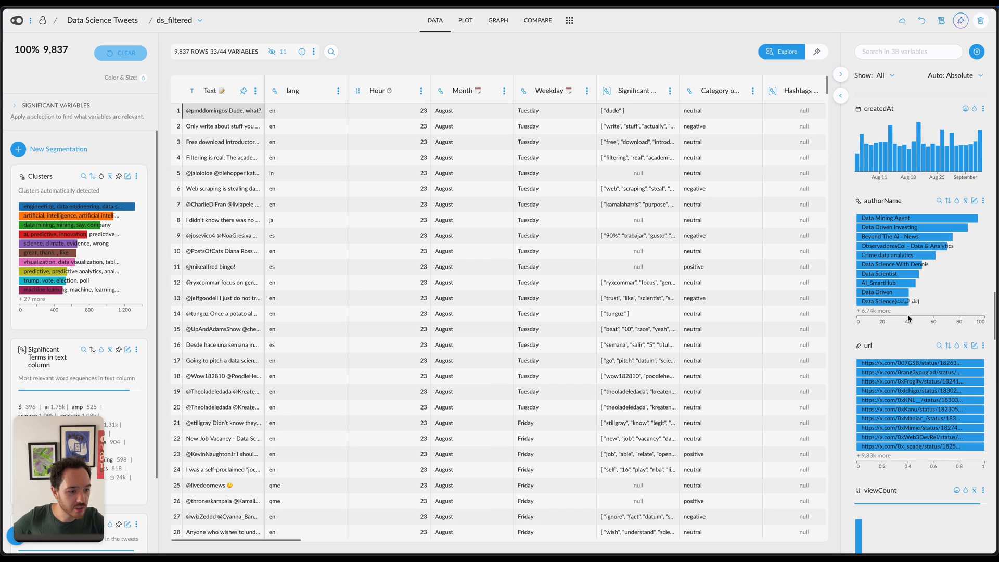
# Clear the text length filter and look through the remaining variables such as createdAt, authorName, url and viewCount
pyautogui.scroll(5, 845, 319)
pyautogui.scroll(-10, 907, 317)
pyautogui.scroll(10, 908, 318)
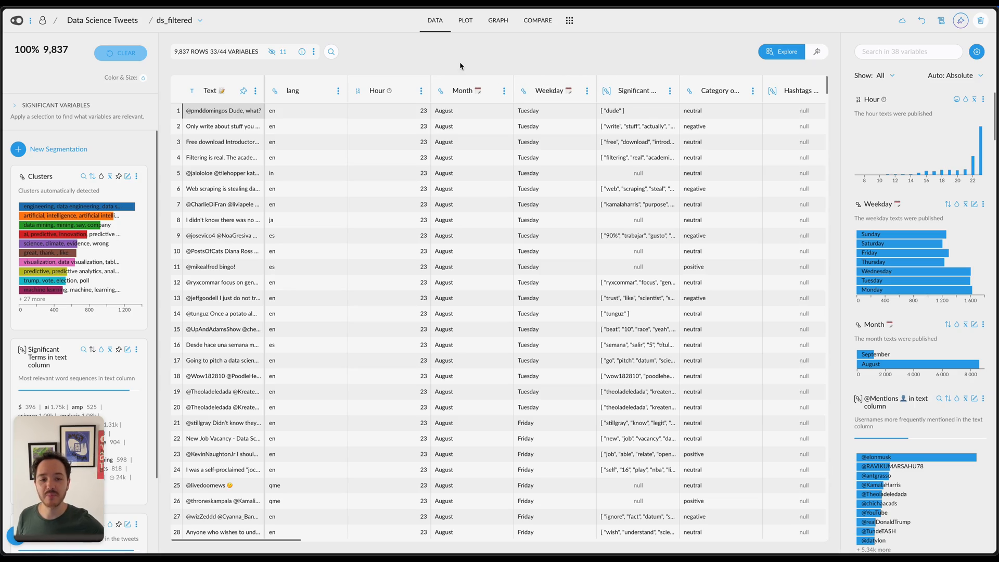
# Open the graph, select a tweet node in the orange artificial intelligence cluster and show its details in the sidebar
pyautogui.click(497, 21)
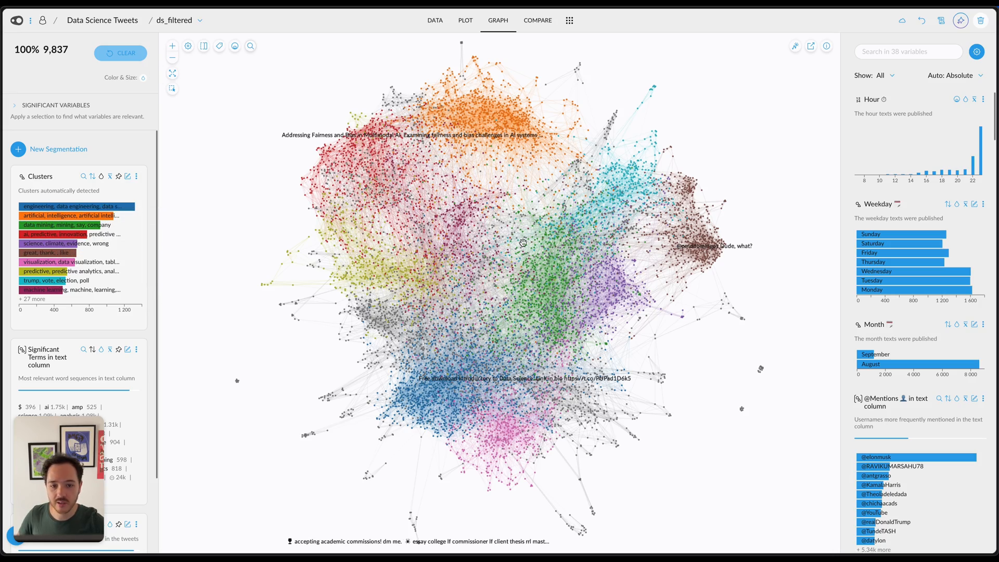
pyautogui.scroll(5, 532, 229)
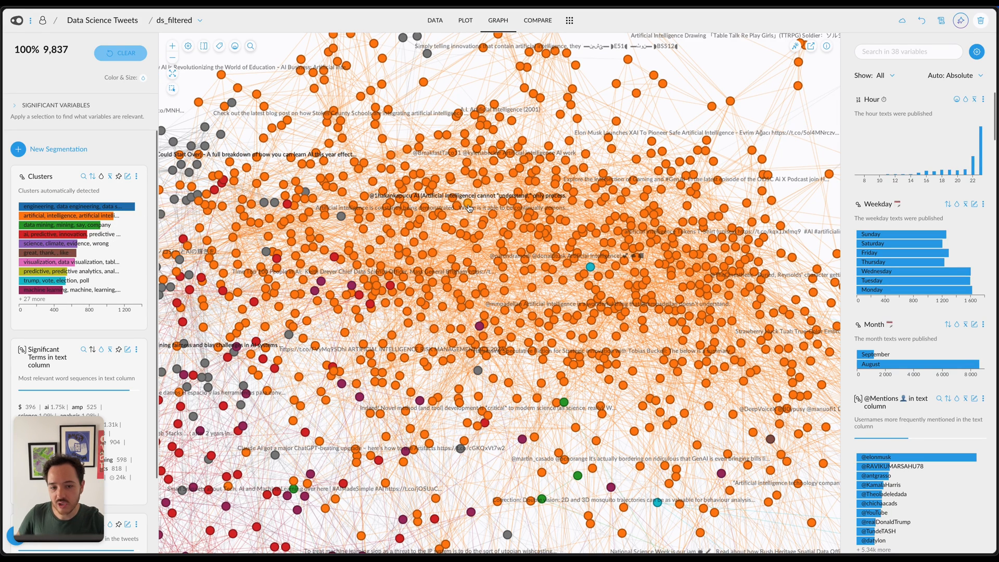
pyautogui.click(473, 175)
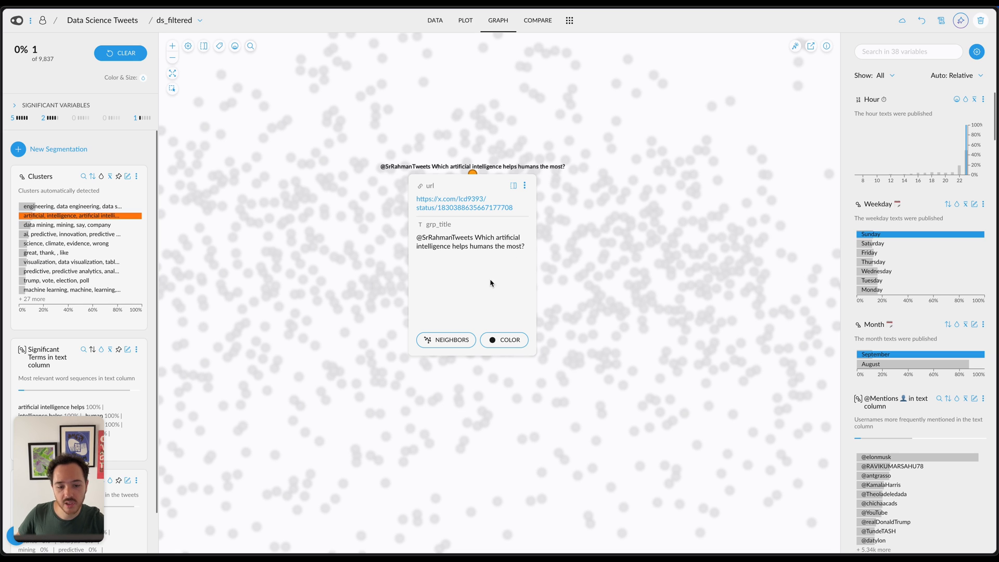
pyautogui.click(512, 185)
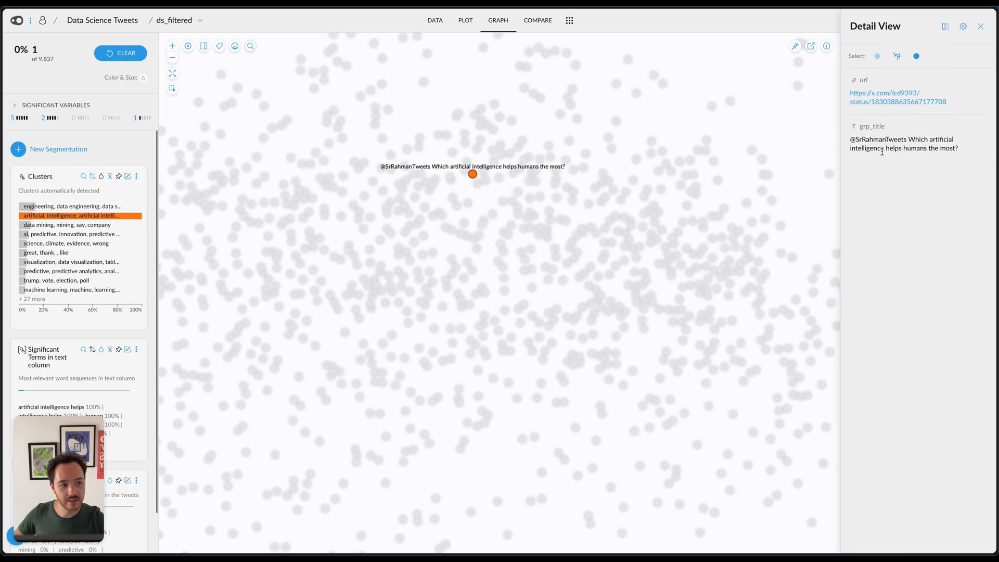
# Add viewCount, authorUserName and retweetCount to the variables shown in the graph's card and sidebar detail view, and save
pyautogui.click(963, 26)
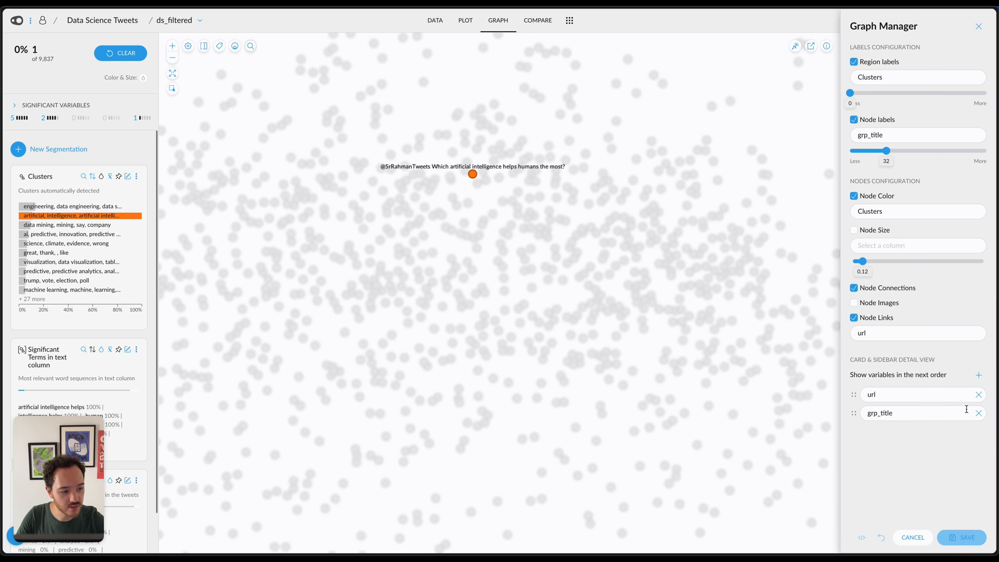
pyautogui.click(973, 378)
pyautogui.click(896, 431)
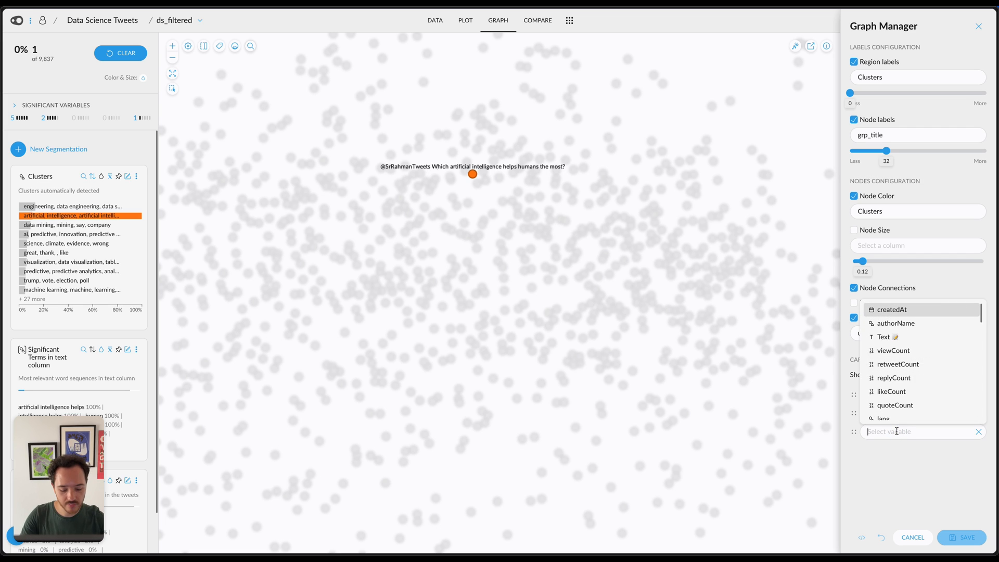
pyautogui.write('vie')
pyautogui.press('Return')
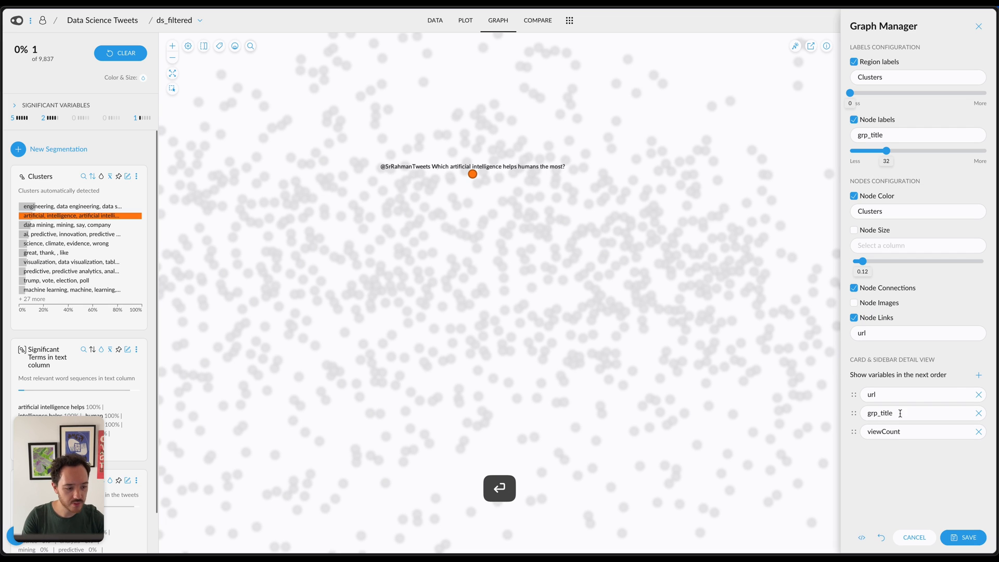
pyautogui.click(978, 374)
pyautogui.click(897, 449)
pyautogui.click(951, 416)
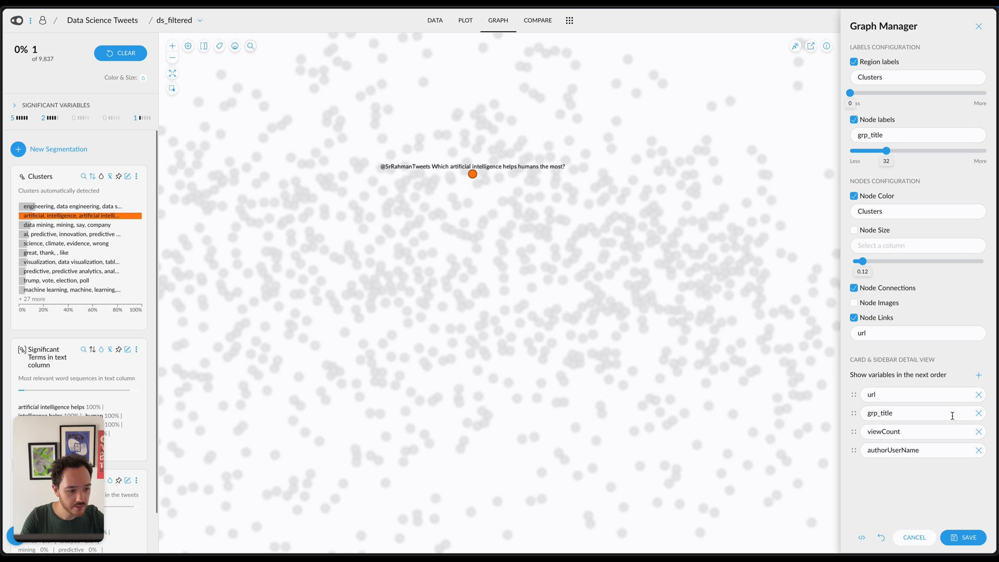
pyautogui.click(977, 375)
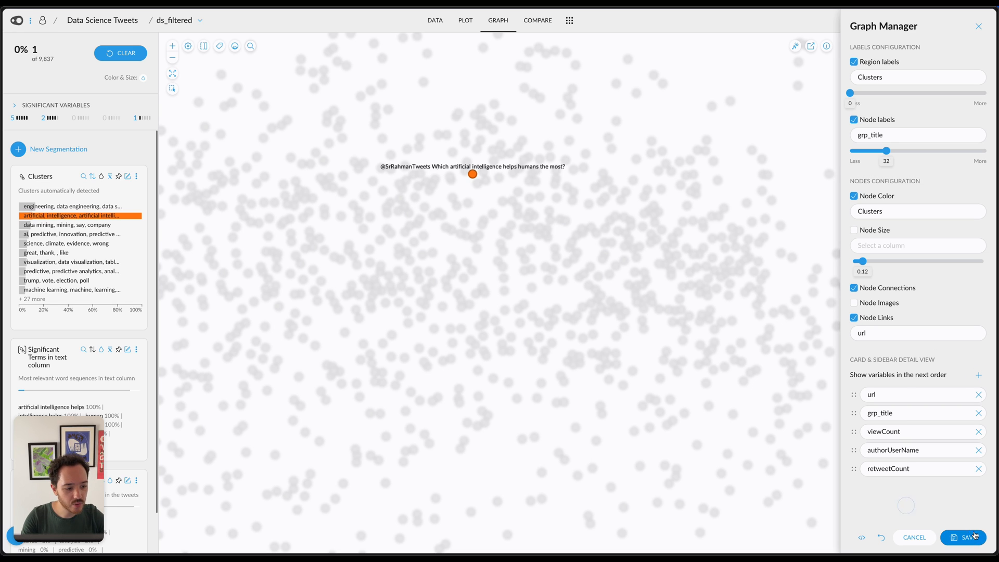
pyautogui.click(975, 535)
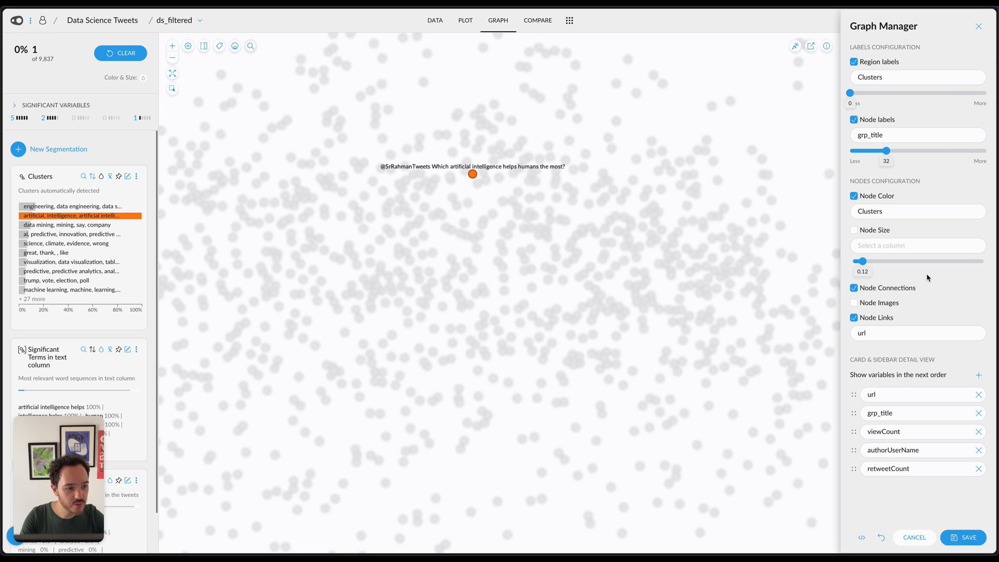
# Size the graph nodes by viewCount with a maximum size of 0.55, and save the graph configuration
pyautogui.click(942, 30)
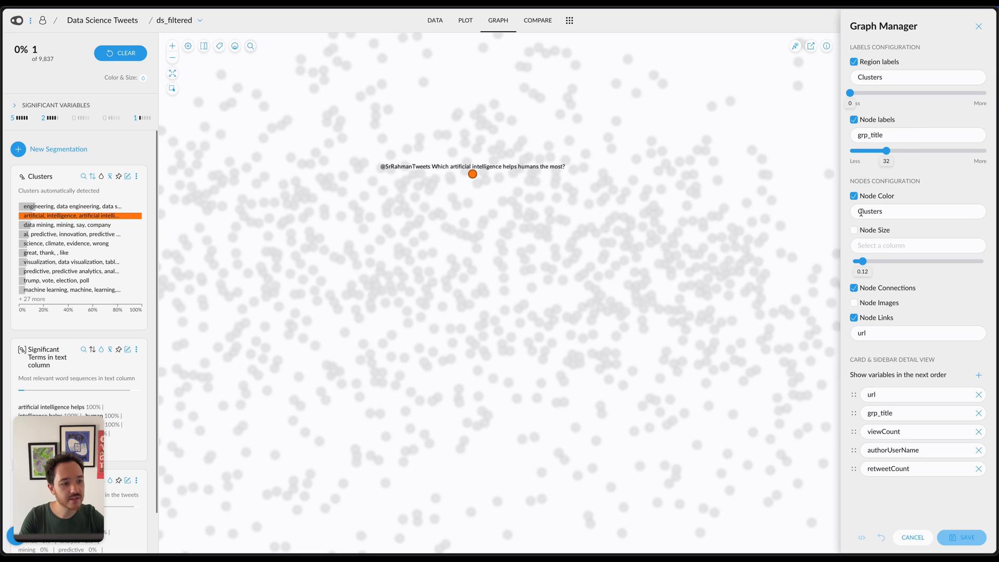
pyautogui.click(863, 230)
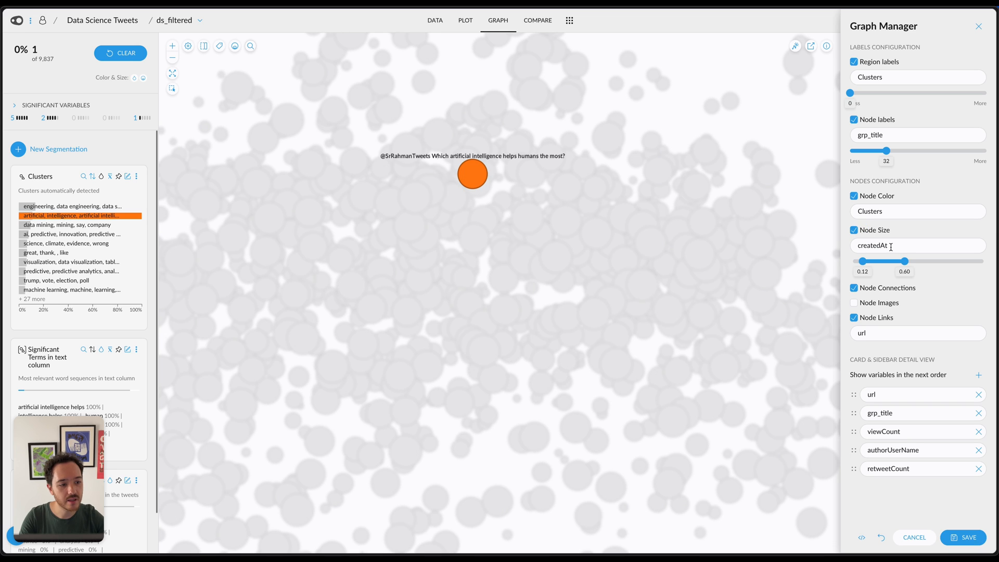
pyautogui.click(894, 246)
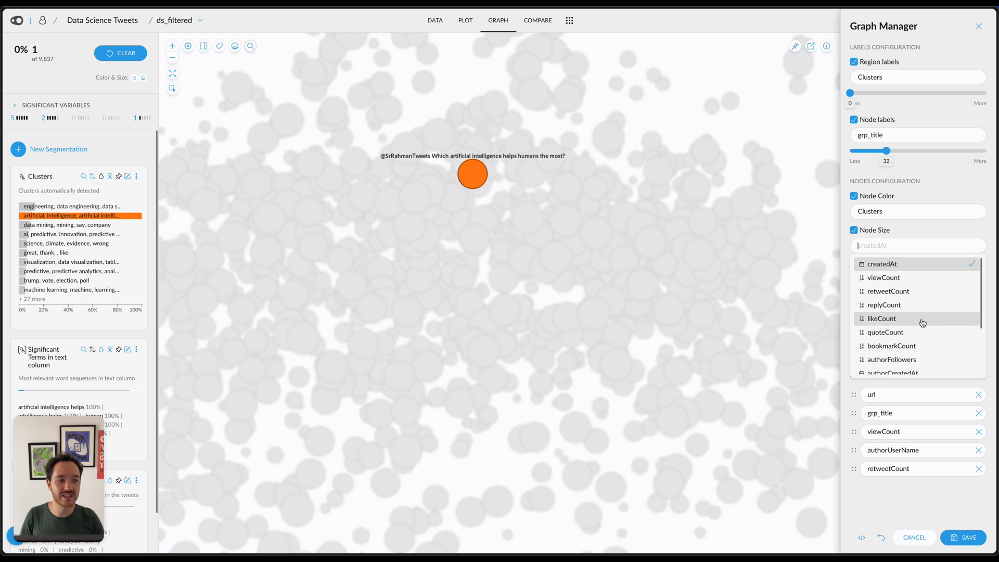
pyautogui.click(920, 277)
pyautogui.moveTo(862, 261)
pyautogui.mouseDown()
pyautogui.moveTo(853, 261)
pyautogui.moveTo(903, 262)
pyautogui.moveTo(863, 261)
pyautogui.mouseUp()
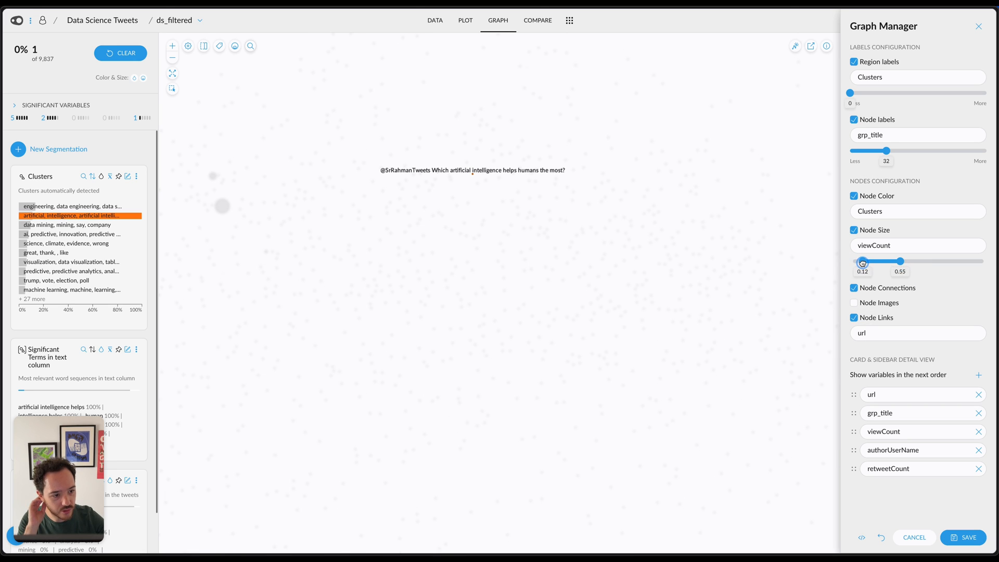
pyautogui.click(960, 536)
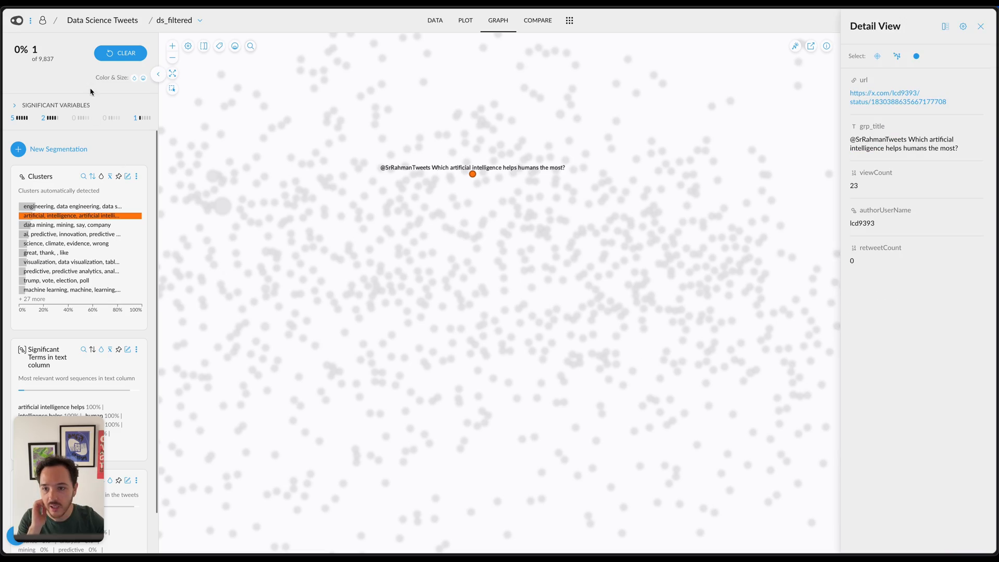
# Clear the selection, expand the Clusters list and inspect the details of the largest node at the edge of the blue cluster
pyautogui.click(114, 56)
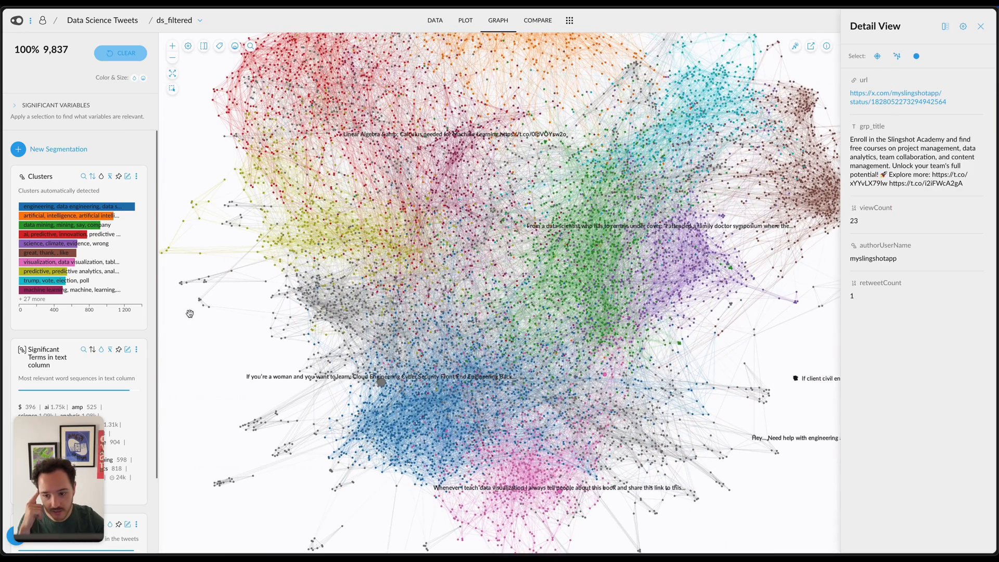
pyautogui.click(31, 299)
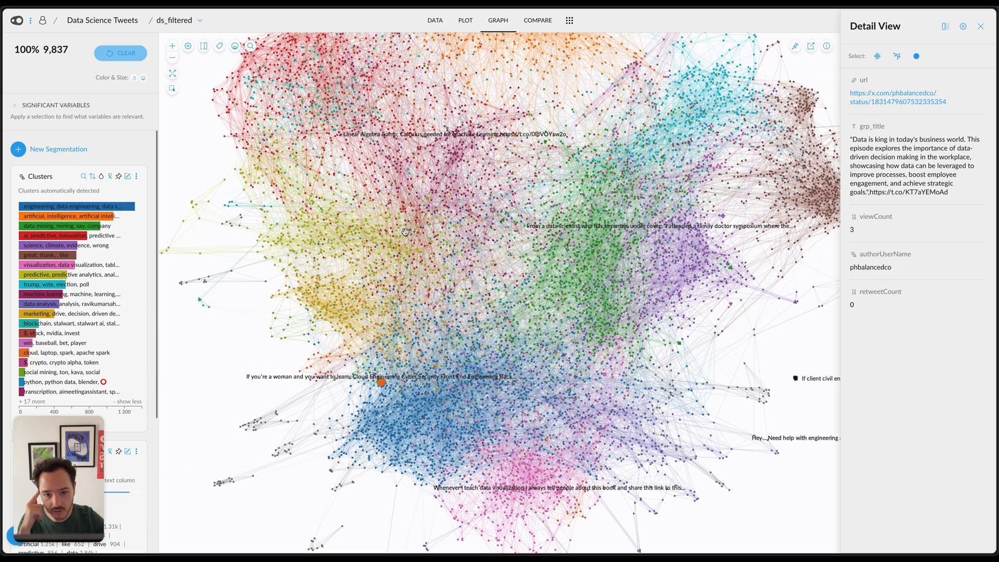
pyautogui.scroll(-5, 427, 247)
pyautogui.scroll(5, 427, 247)
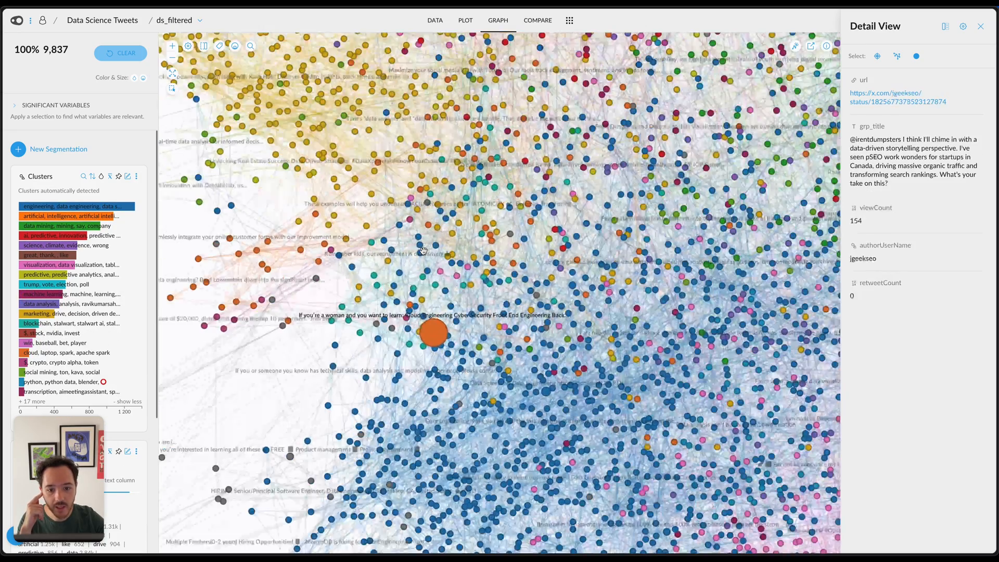
pyautogui.click(433, 332)
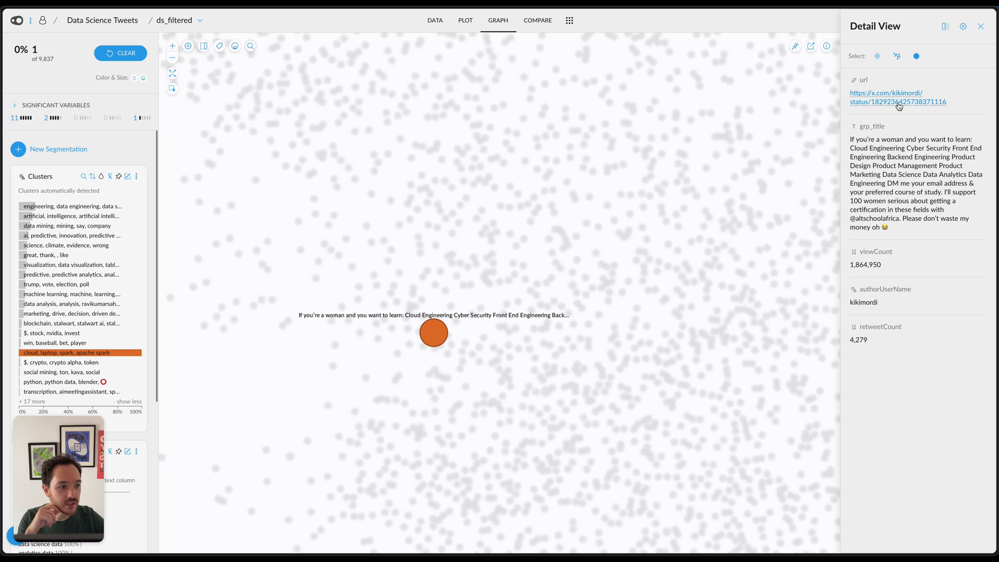
# Deselect the tweet and examine the clusters across the whole graph, including the area between the green and purple ones
pyautogui.click(390, 397)
pyautogui.moveTo(485, 279); pyautogui.dragTo(341, 199)
pyautogui.scroll(-10, 419, 411)
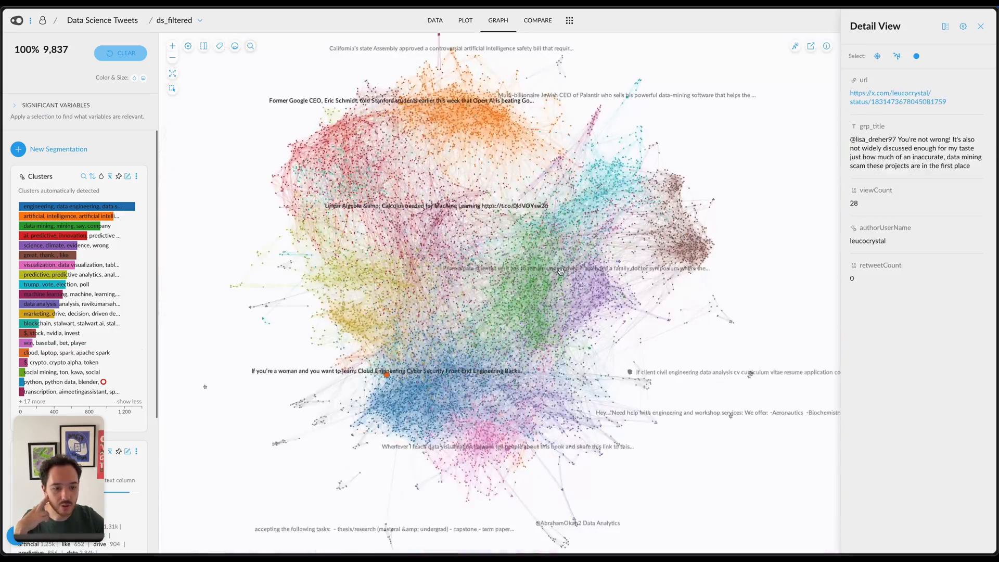
pyautogui.scroll(10, 568, 286)
pyautogui.scroll(5, 568, 286)
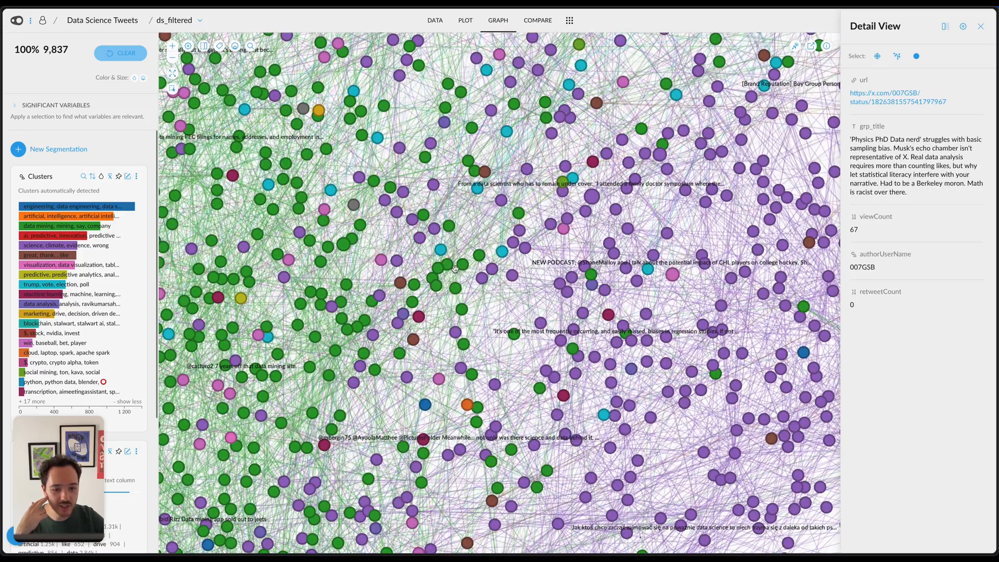
pyautogui.scroll(-5, 466, 270)
pyautogui.scroll(-2, 465, 270)
pyautogui.scroll(-10, 161, 299)
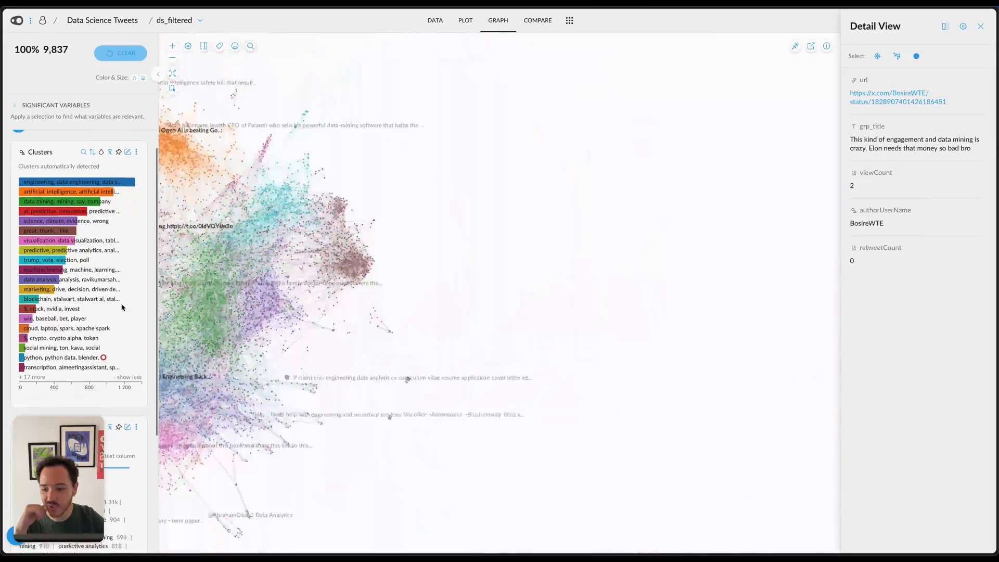
pyautogui.moveTo(243, 288); pyautogui.dragTo(527, 274)
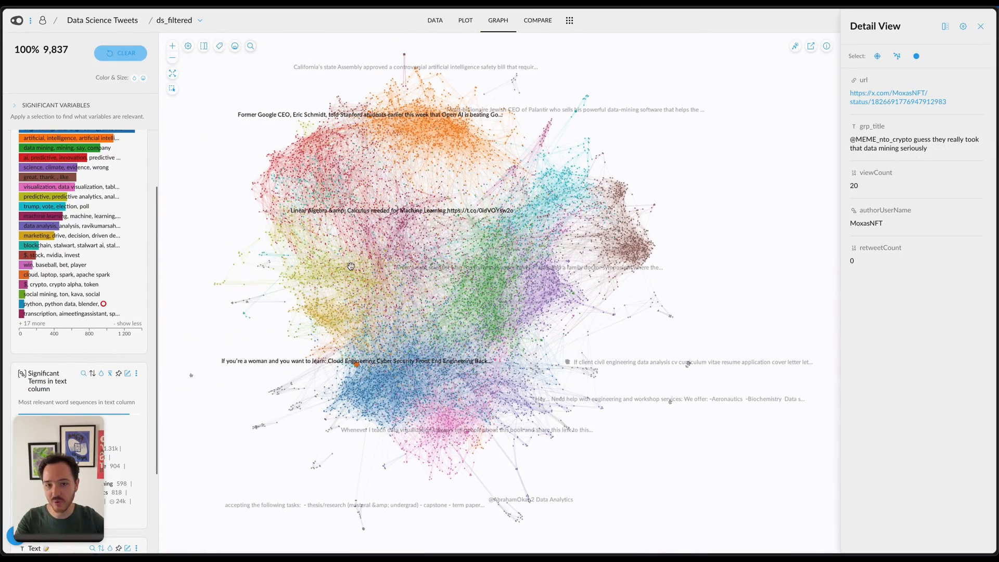
# Filter the tweets to those containing the significant term "intelligence"
pyautogui.scroll(-2, 86, 307)
pyautogui.scroll(-3, 86, 307)
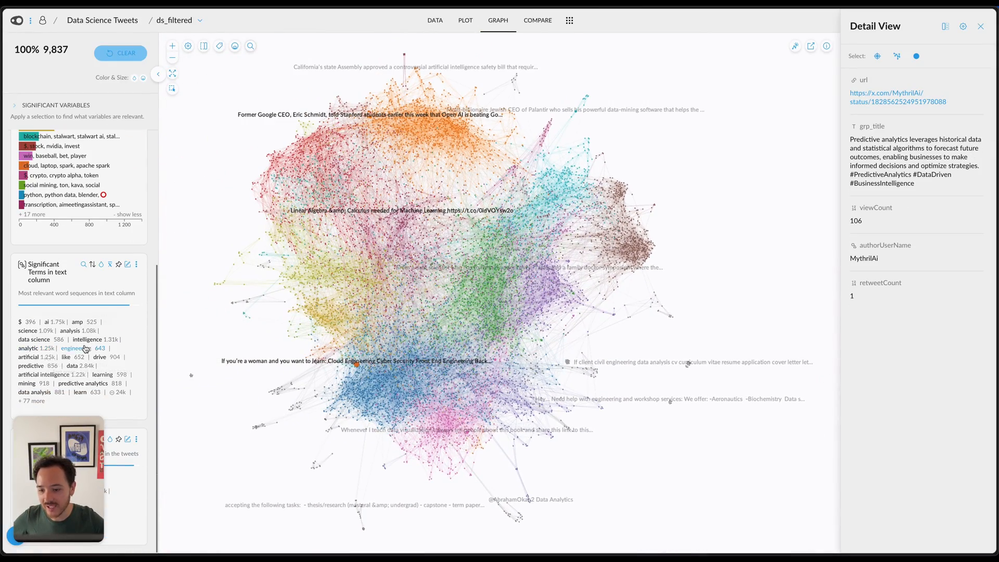
pyautogui.click(95, 341)
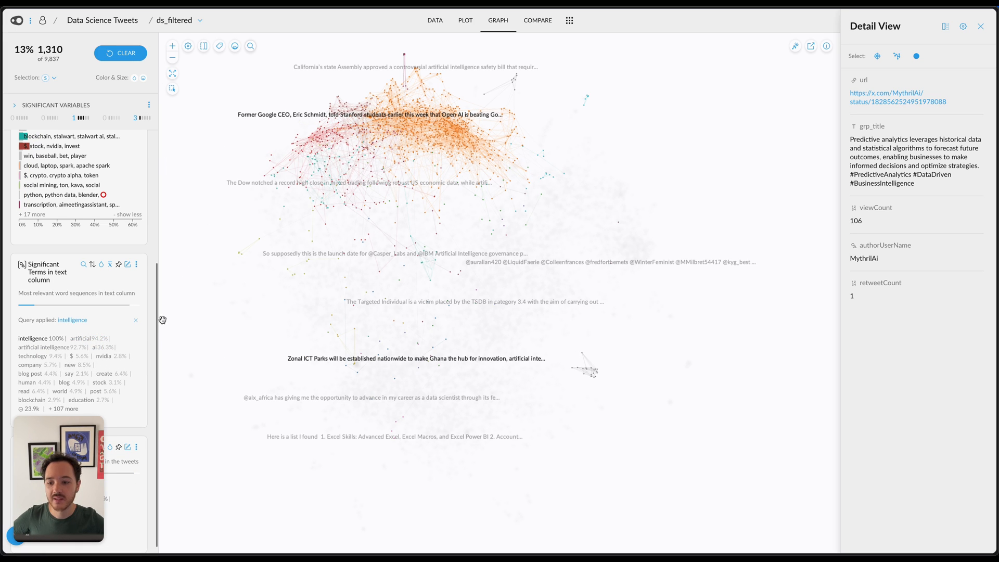
# Examine the filtered nodes in the graph and show the details of the large orange tweet node
pyautogui.scroll(5, 354, 166)
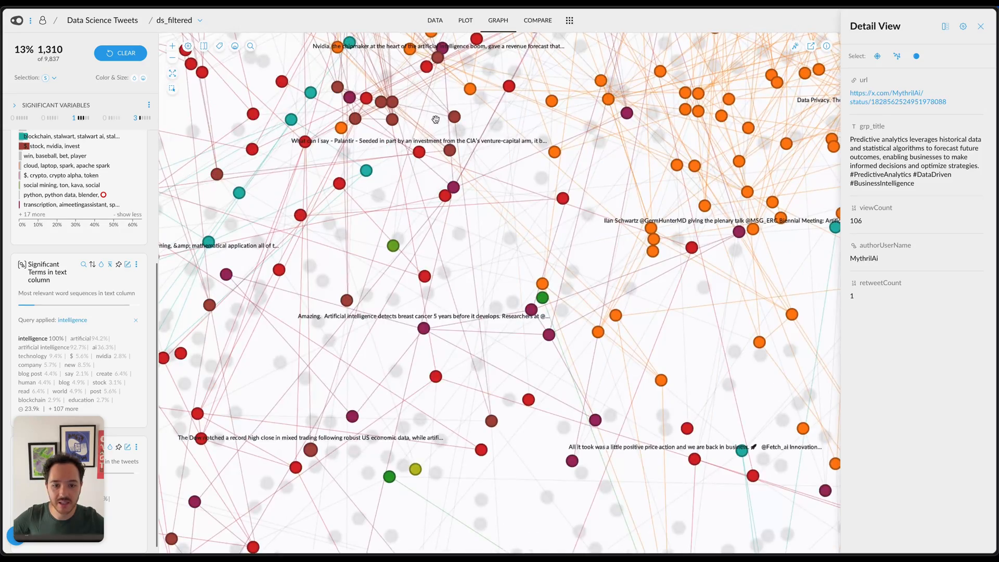
pyautogui.scroll(-8, 509, 286)
pyautogui.scroll(8, 508, 281)
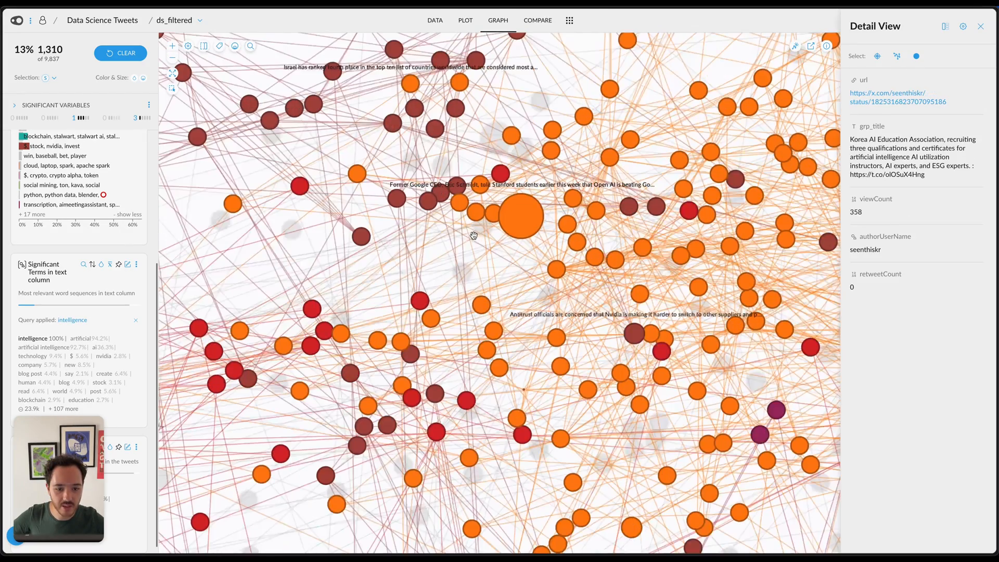
pyautogui.click(501, 223)
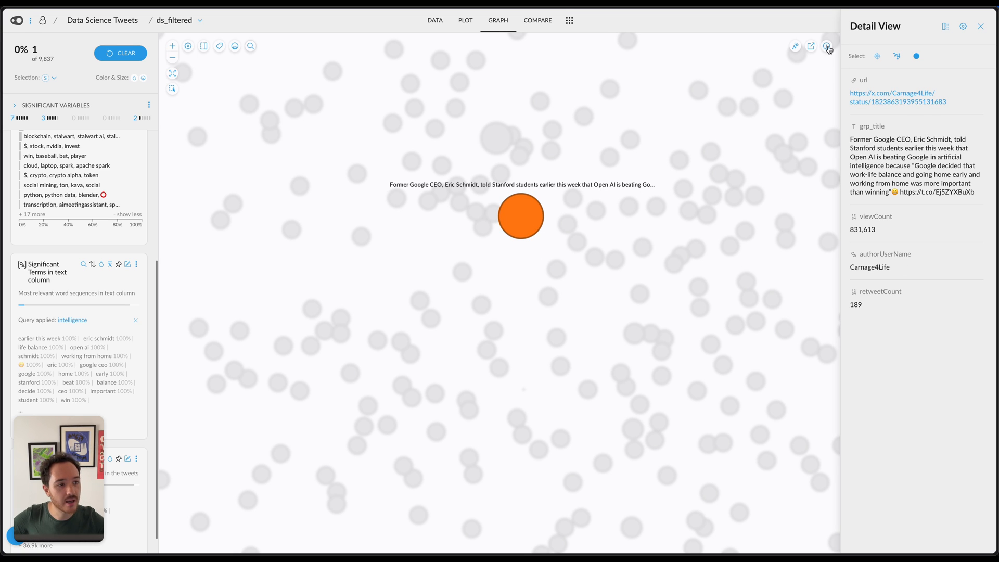
# Select the tweets connected to the large orange tweet in the graph, and clear the selection
pyautogui.click(895, 56)
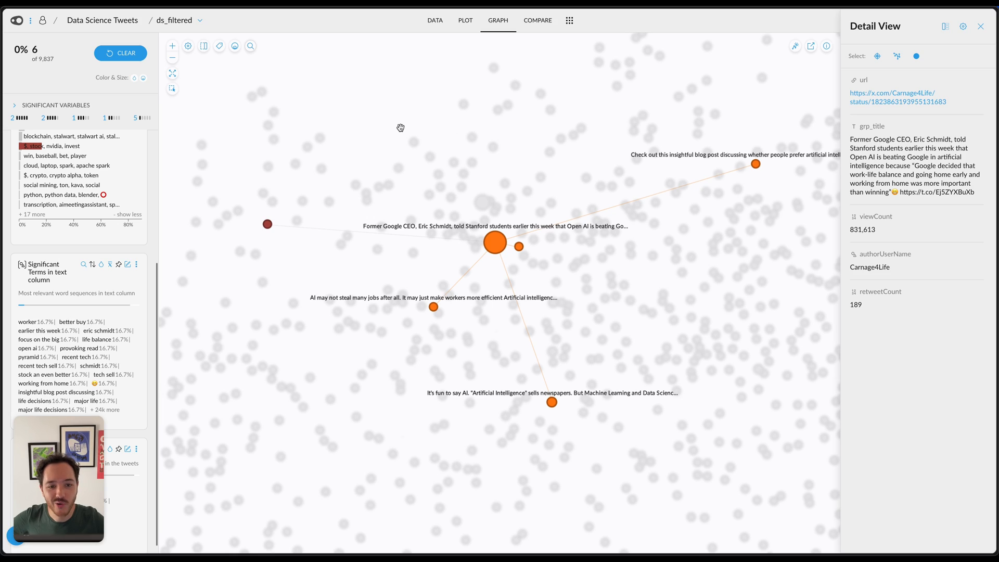
pyautogui.click(120, 53)
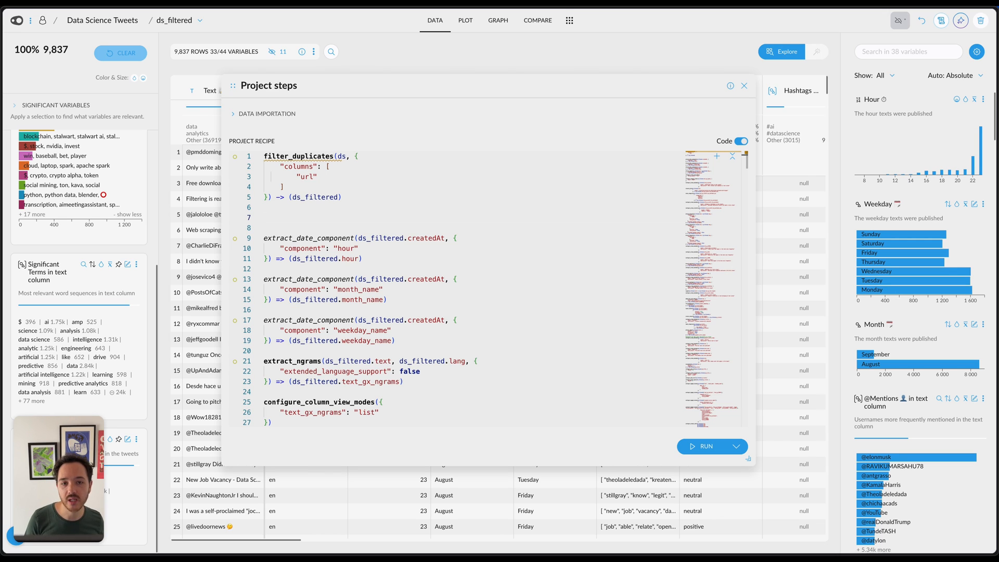
# Paste the derive_column code for the tweet metrics, from Engagement Rate through Bookmark Rate, into the project recipe right after the filter_duplicates step
pyautogui.press('super+v')
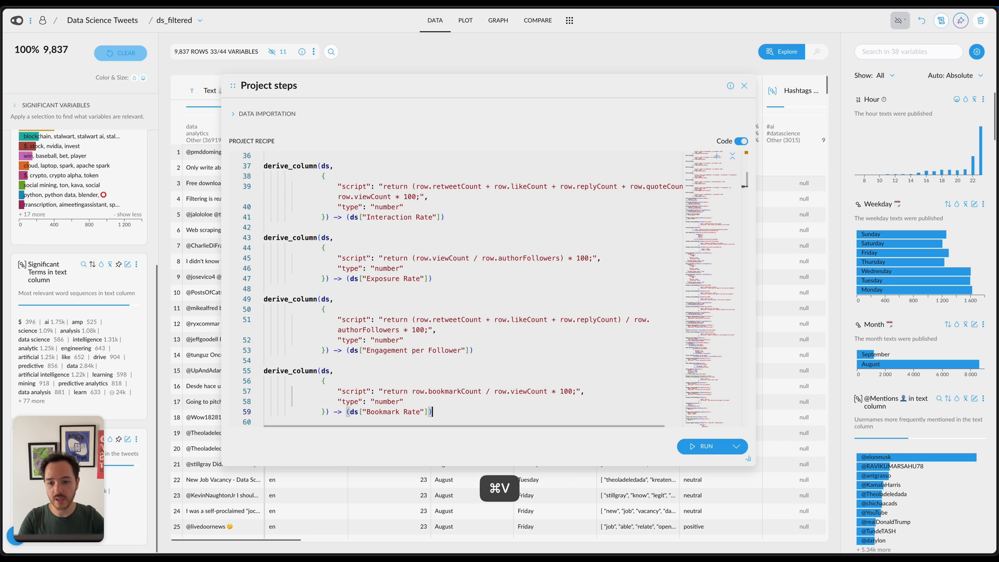
pyautogui.scroll(3, 472, 282)
pyautogui.scroll(5, 472, 282)
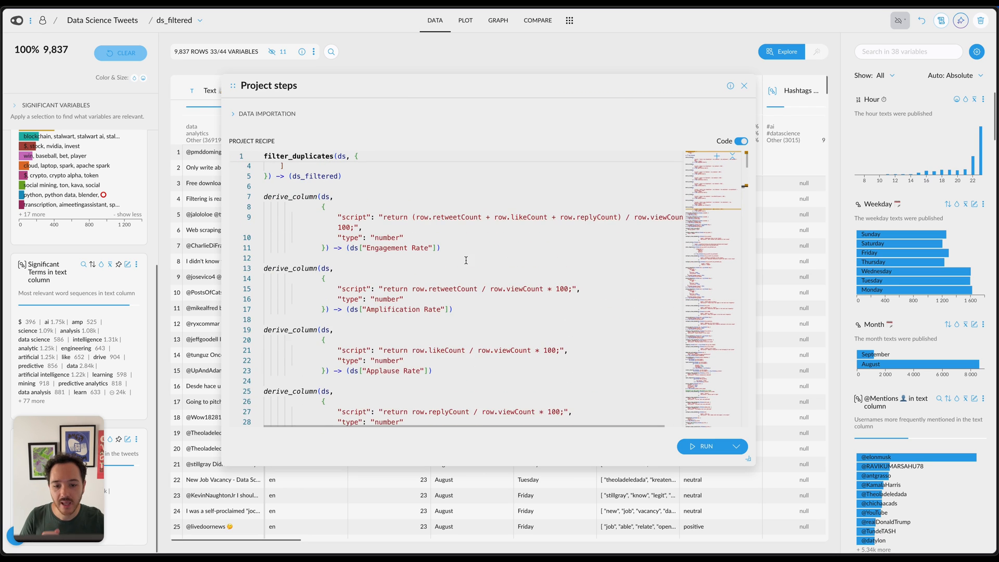
# Review the formulas of the pasted derive_column steps, from Engagement Rate down to Bookmark Rate
pyautogui.click(389, 271)
pyautogui.scroll(-2, 400, 289)
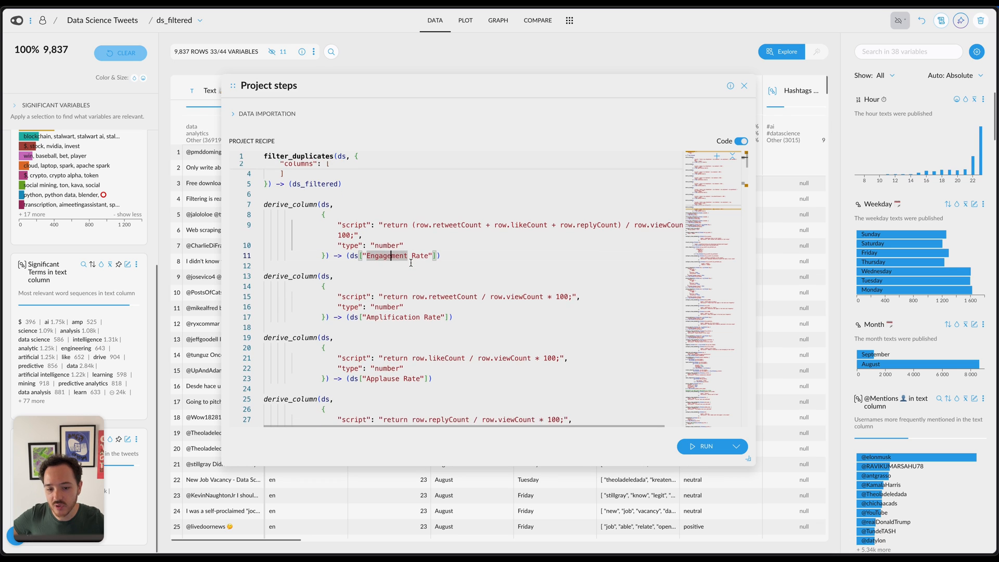
pyautogui.scroll(-5, 400, 289)
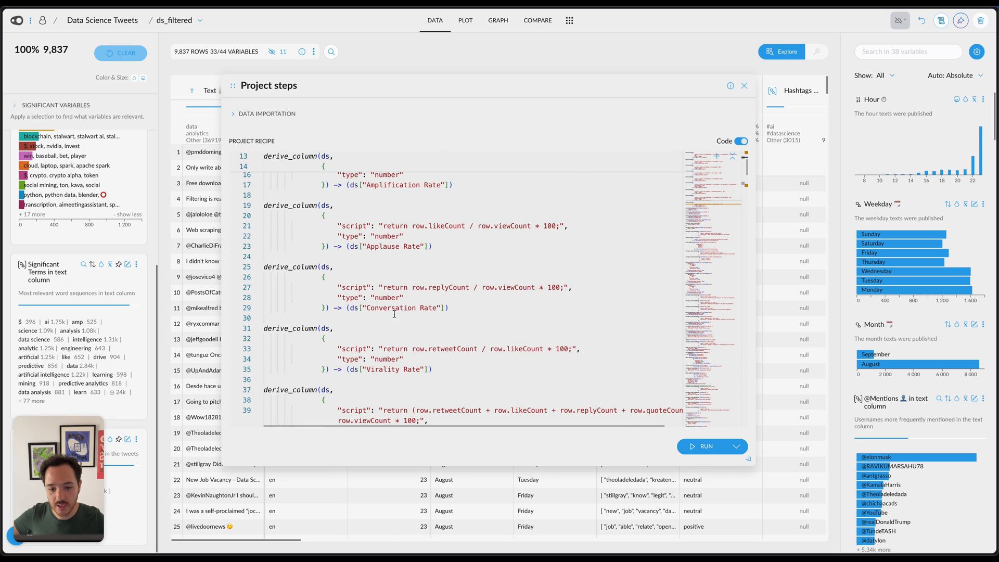
pyautogui.scroll(-2, 400, 319)
pyautogui.scroll(-2, 387, 319)
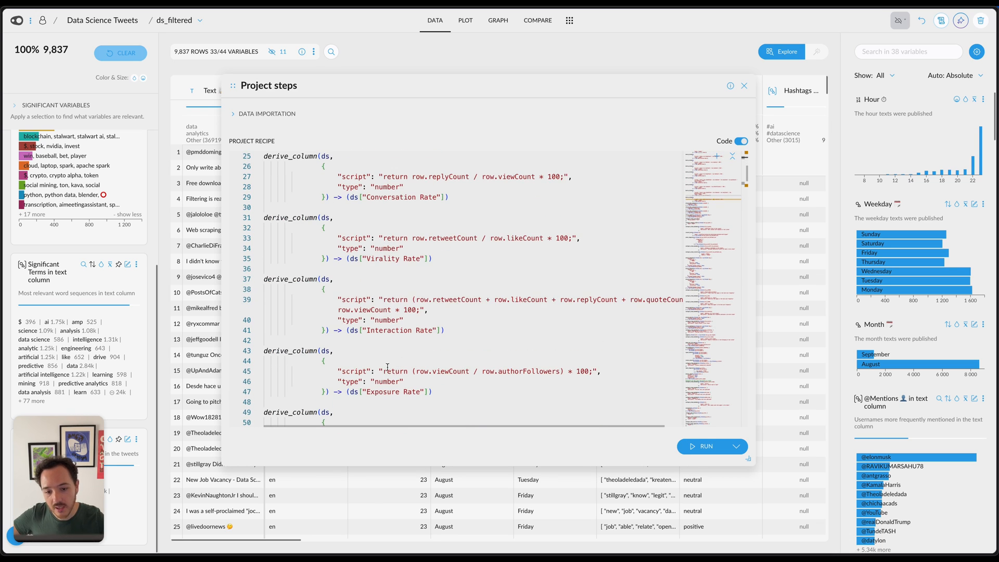
pyautogui.scroll(-4, 411, 342)
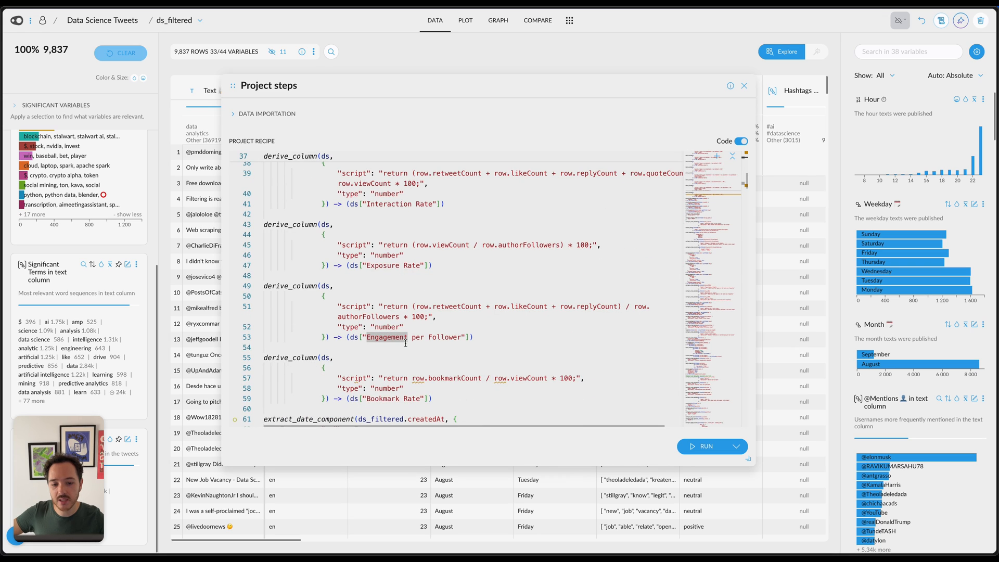
pyautogui.scroll(-1, 413, 328)
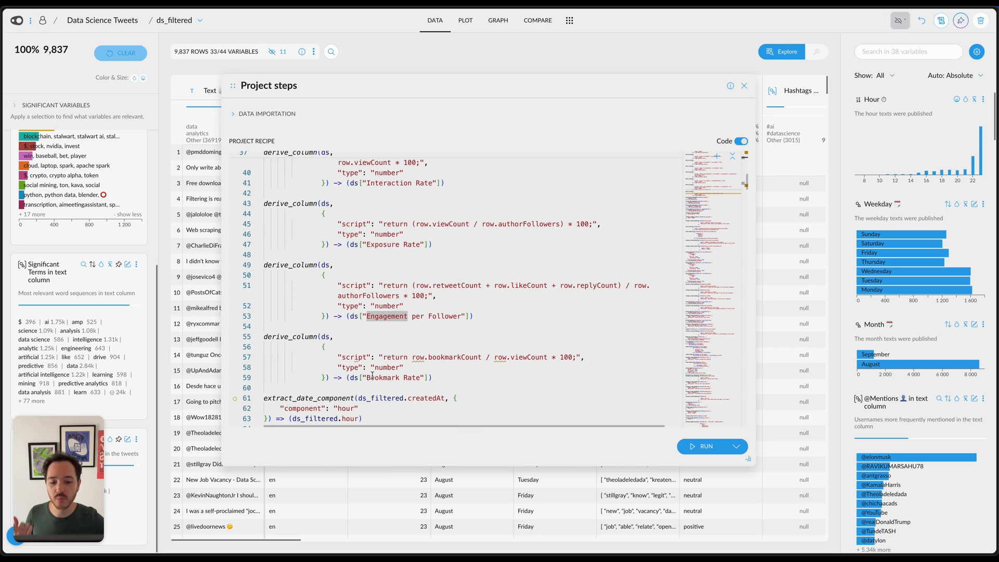
pyautogui.scroll(-2, 381, 379)
pyautogui.scroll(15, 409, 325)
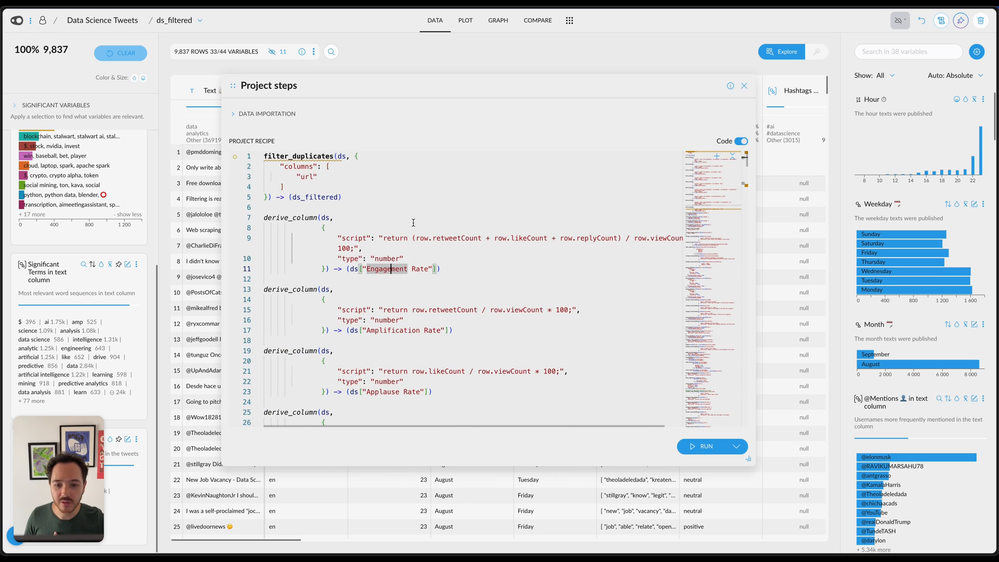
# Save the project recipe without executing slow steps to add the derived metric columns
pyautogui.click(736, 446)
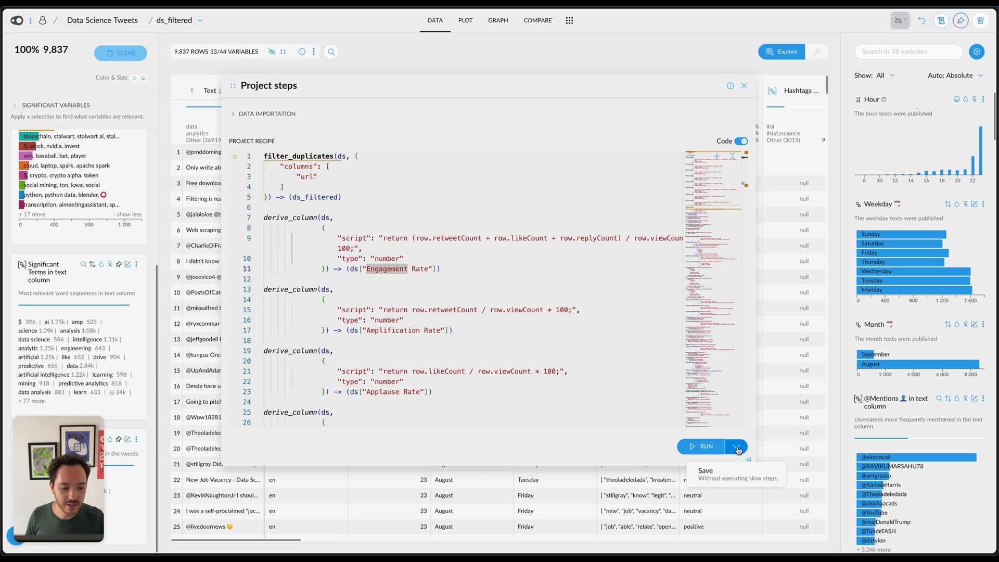
pyautogui.click(721, 477)
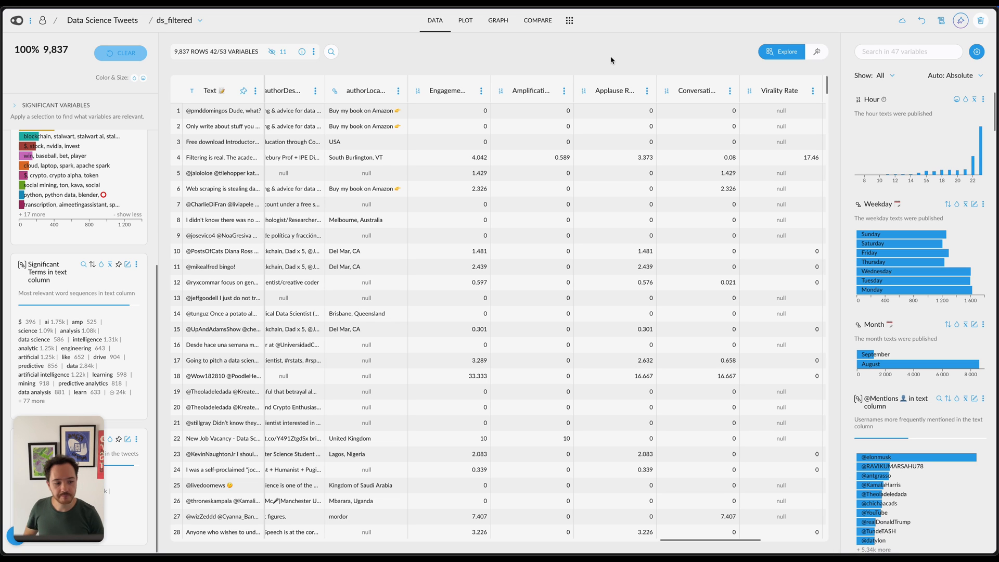